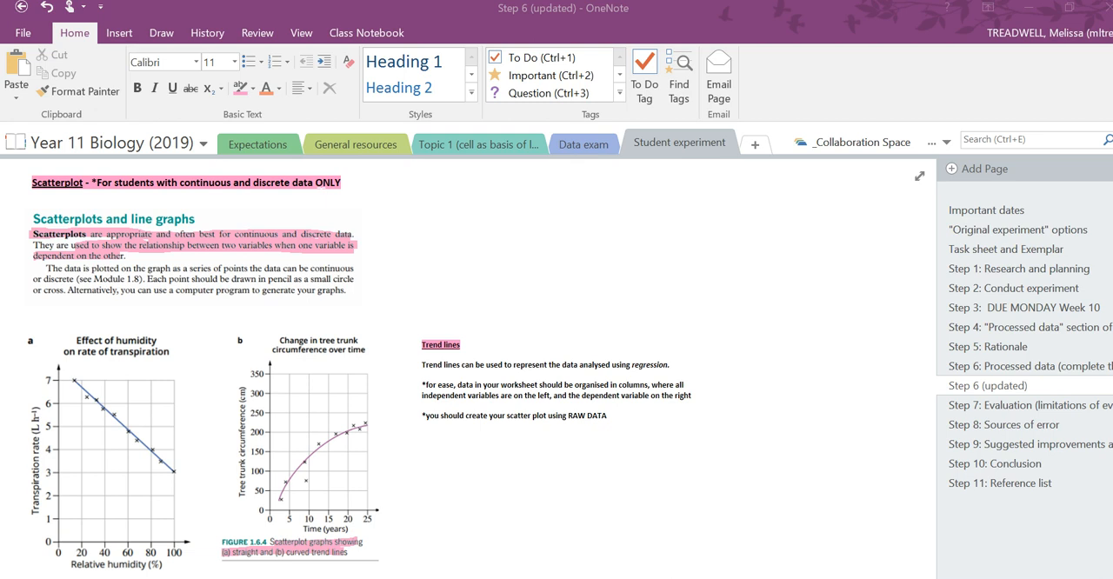
# - Review the notes on variable types and scatterplots, and switch to the module 5.xlsx workbook in Excel
pyautogui.scroll(3, 479, 366)
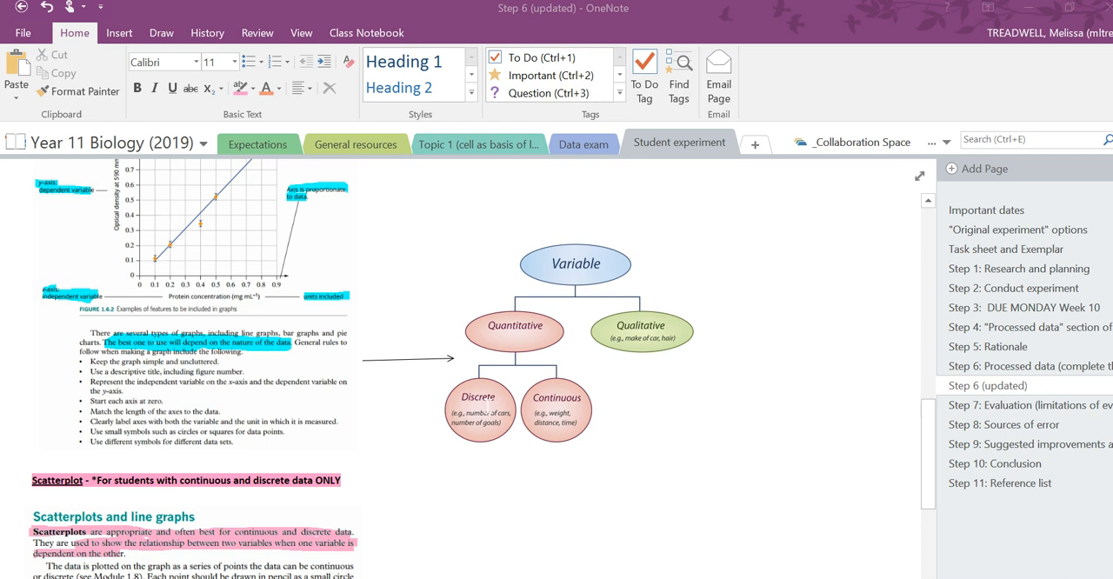
pyautogui.scroll(-3, 481, 405)
pyautogui.scroll(-1, 478, 402)
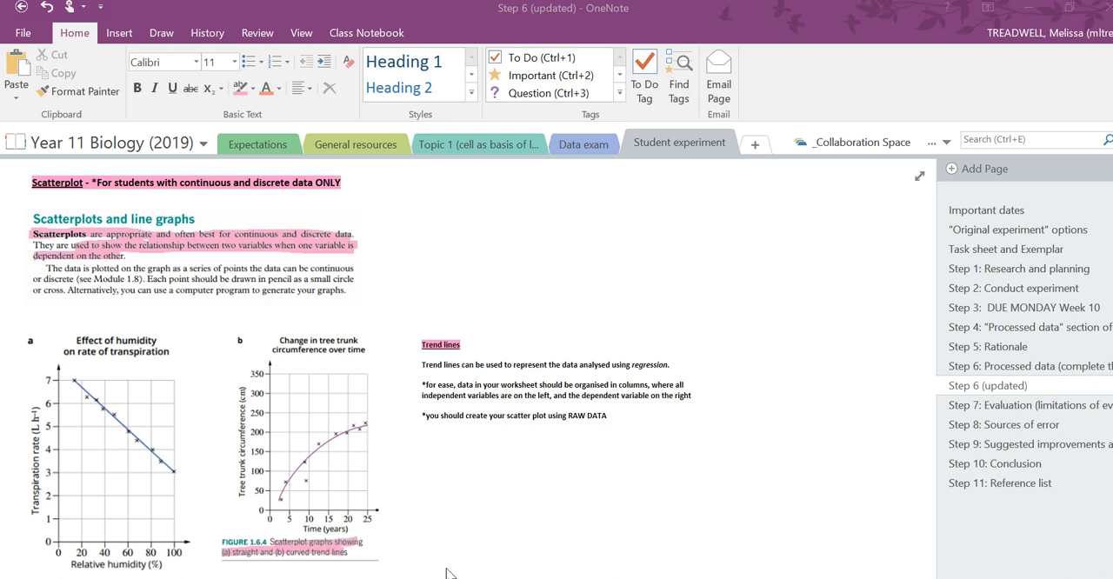
pyautogui.moveTo(416, 577)
pyautogui.click(475, 569)
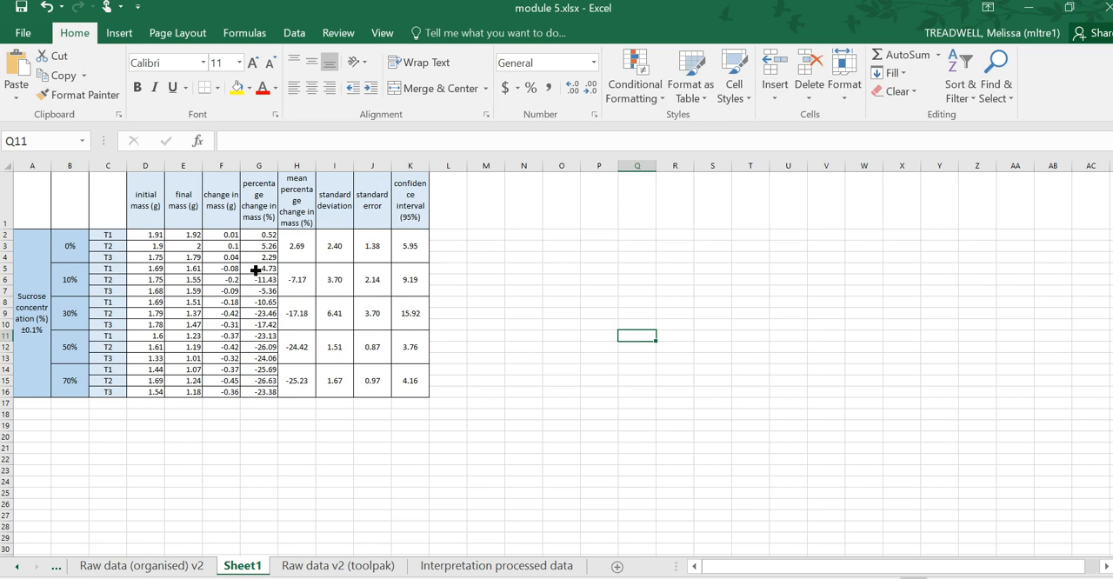
# - Enter the header "sucrose concentration (%)" in cell O1, beside the existing data table
pyautogui.click(34, 354)
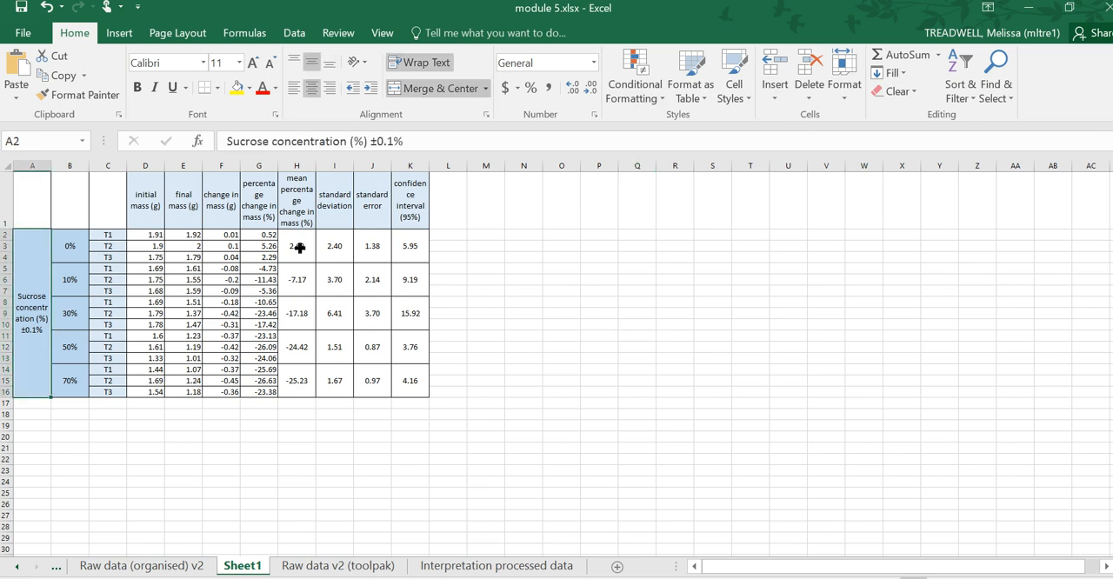
pyautogui.click(563, 213)
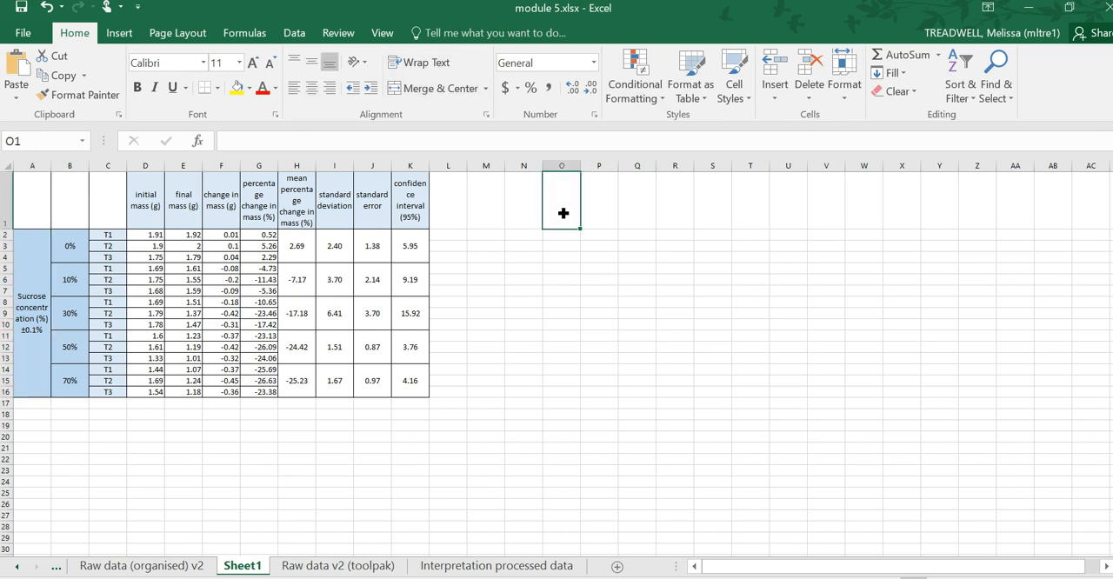
pyautogui.write('su')
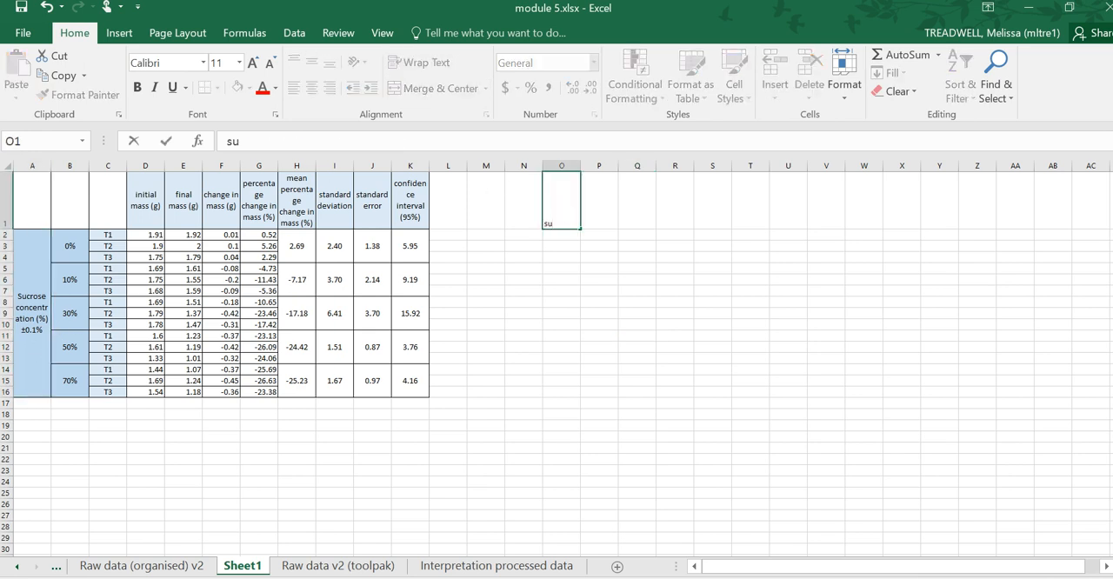
pyautogui.write('crose concentra')
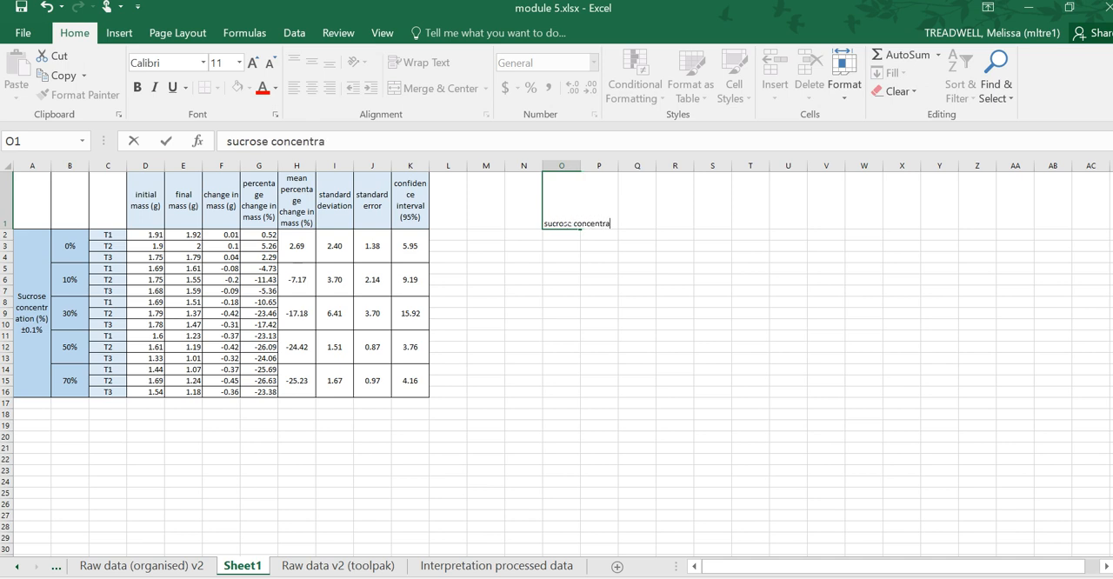
pyautogui.write('tion (%)')
# - Wrap the header text in cell O1 and widen column O to fit it
pyautogui.click(598, 236)
pyautogui.click(571, 203)
pyautogui.click(416, 62)
pyautogui.moveTo(583, 177); pyautogui.dragTo(600, 176)
# - Enter the header "percentage change in mass (%)" in cell P1
pyautogui.click(621, 209)
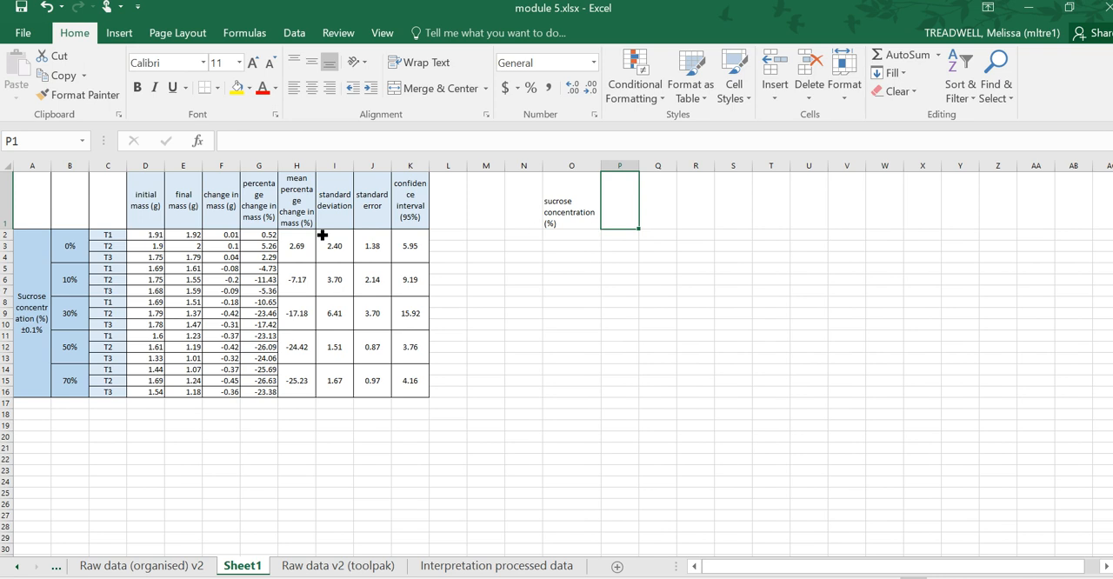
pyautogui.click(275, 215)
pyautogui.click(632, 220)
pyautogui.write('percentage')
pyautogui.write(' change in mass')
pyautogui.write(' (5)')
pyautogui.press('BackSpace')
pyautogui.press('BackSpace')
pyautogui.write('%)')
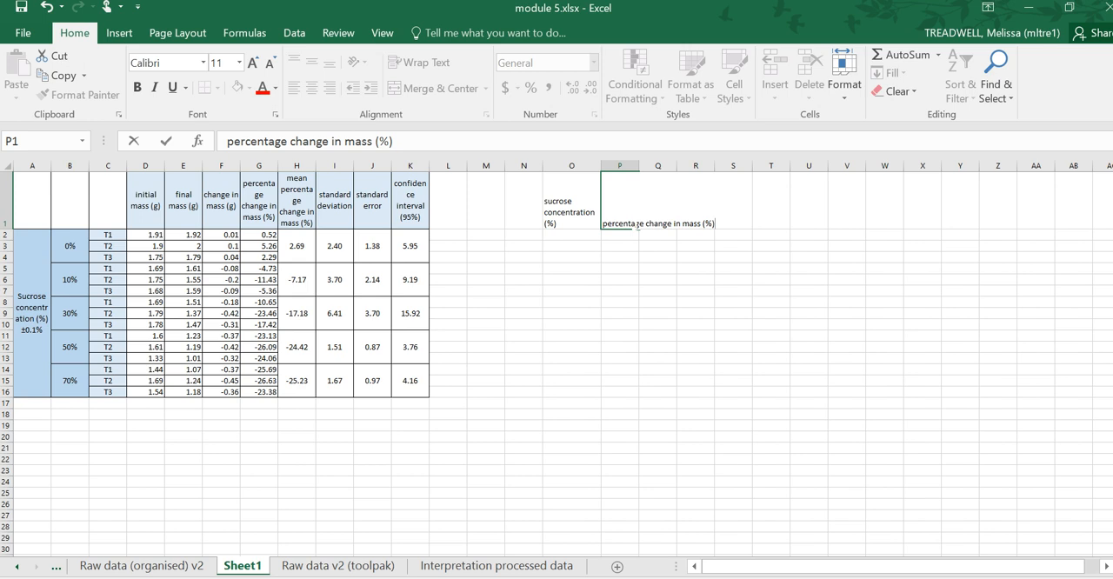
pyautogui.click(622, 342)
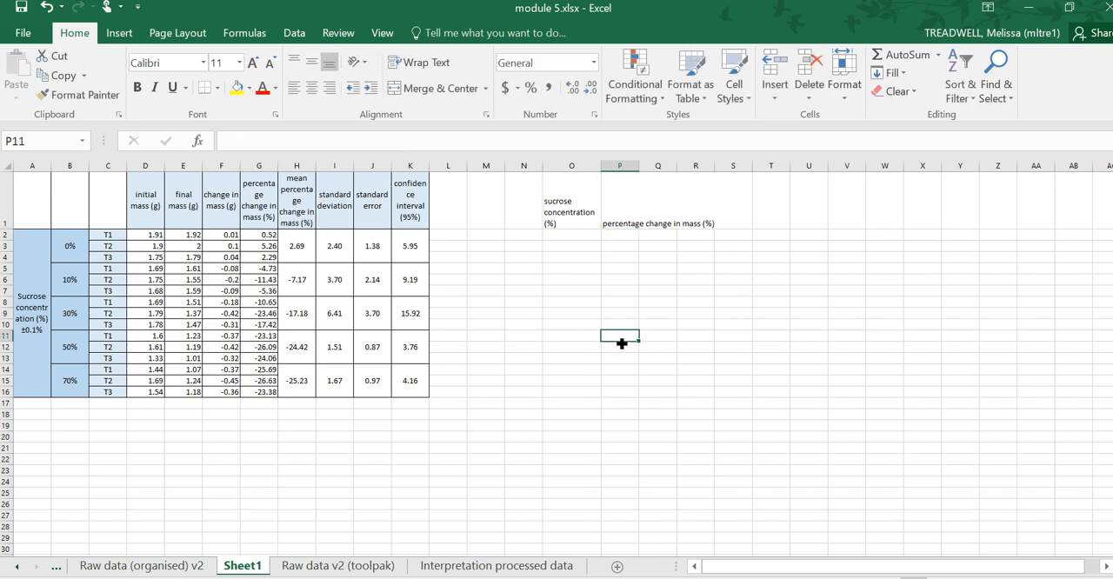
# - Wrap and centre the header text in cell P1 and widen column P to fit it
pyautogui.click(609, 178)
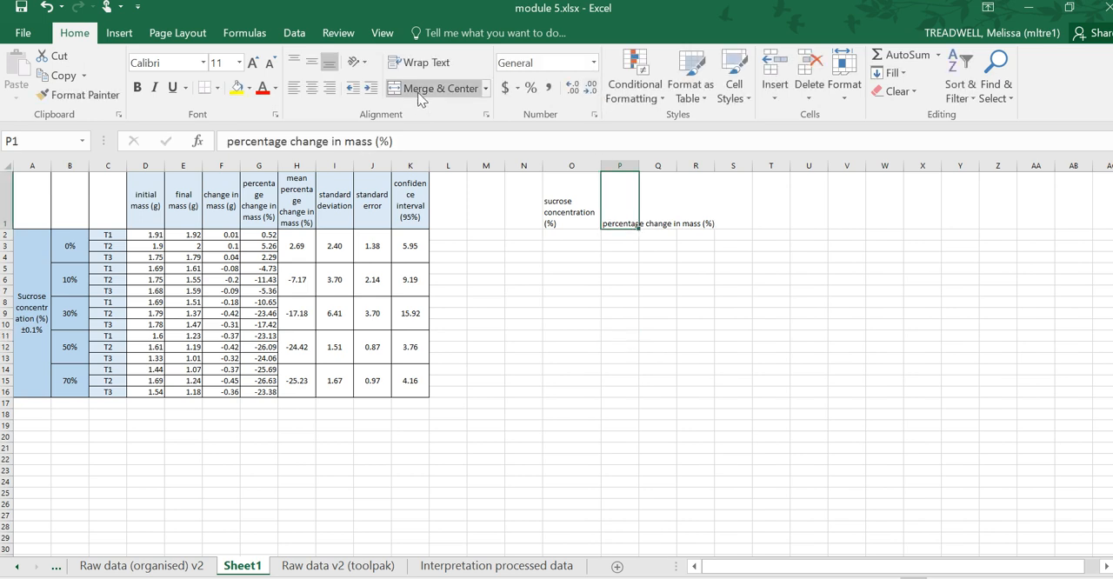
pyautogui.click(419, 62)
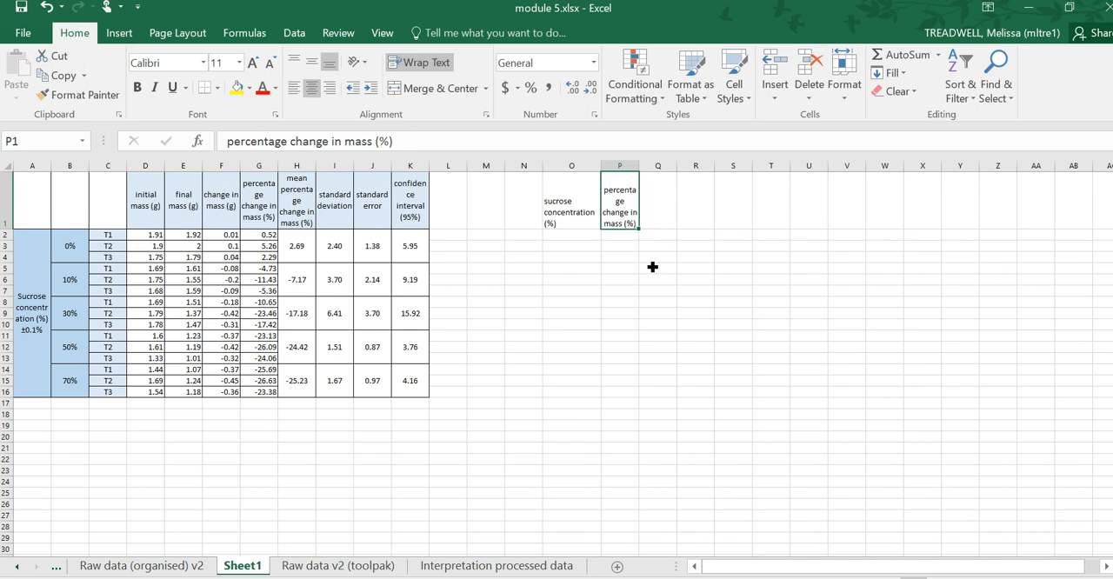
pyautogui.click(574, 258)
pyautogui.moveTo(640, 174); pyautogui.dragTo(668, 179)
# - Copy the percentage change in mass data from G2:G16 and paste it as values only starting at P2
pyautogui.click(624, 236)
pyautogui.moveTo(244, 241); pyautogui.dragTo(266, 393)
pyautogui.hotkey('ctrl', 'c')
pyautogui.click(635, 243)
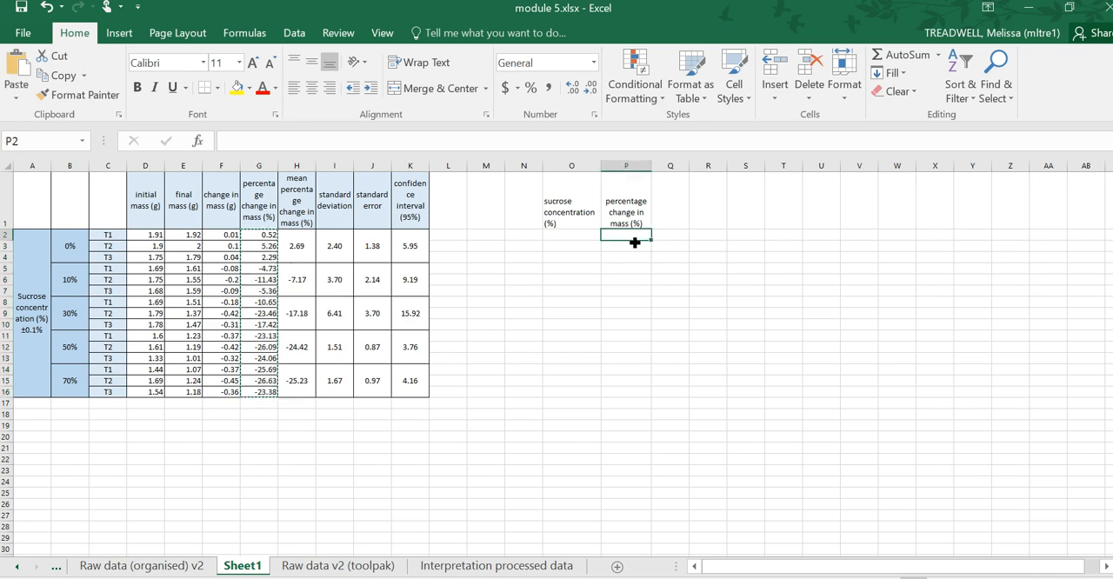
pyautogui.hotkey('ctrl', 'v')
pyautogui.hotkey('ctrl', 'z')
pyautogui.click(643, 249)
pyautogui.click(640, 236)
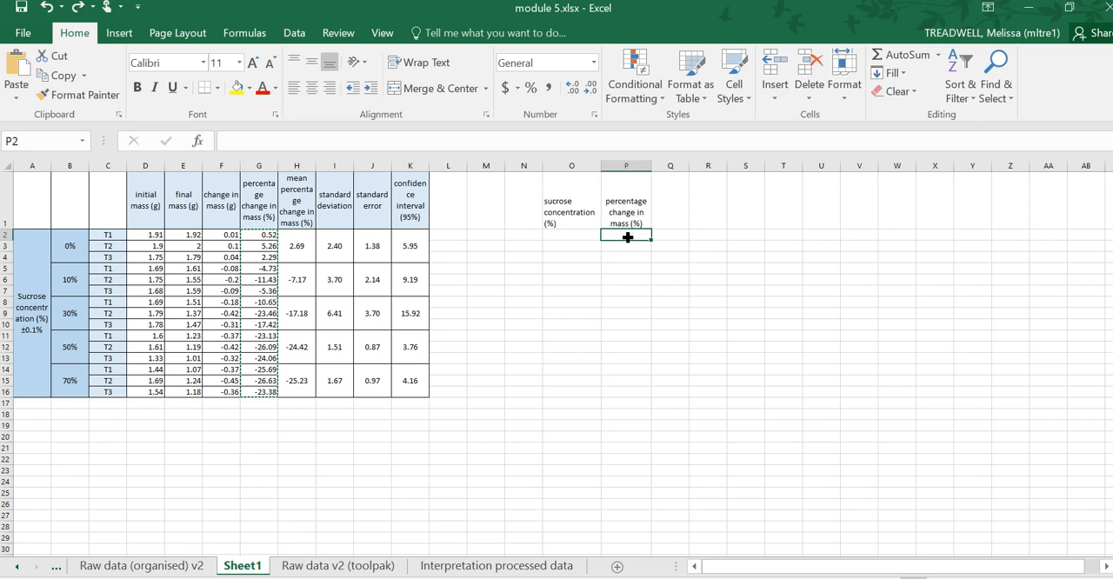
pyautogui.click(16, 98)
pyautogui.click(31, 211)
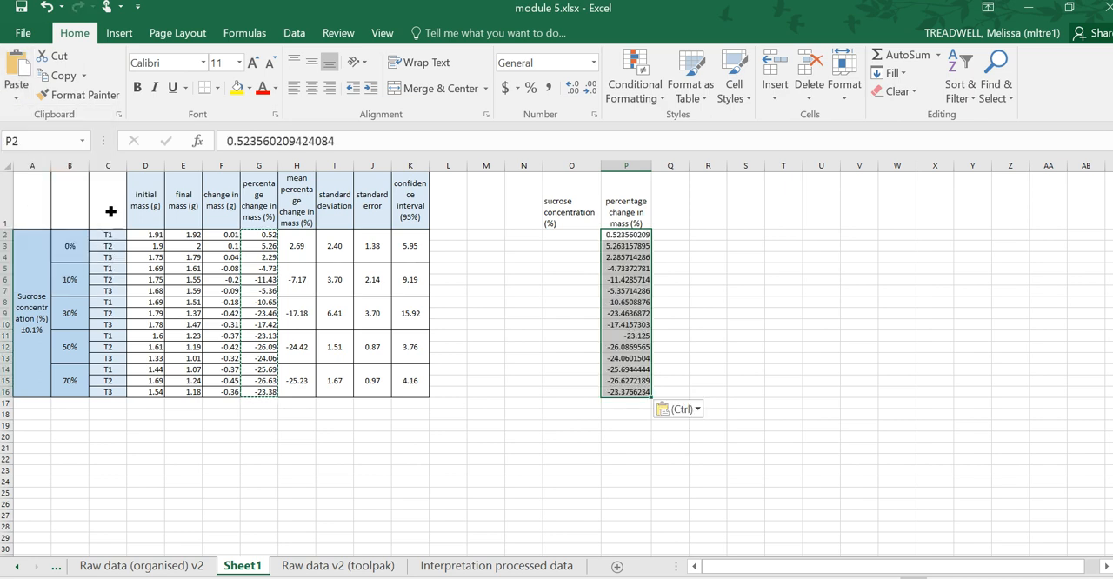
# - Format the pasted values in P2:P16 as Number with 2 decimal places
pyautogui.rightClick(624, 286)
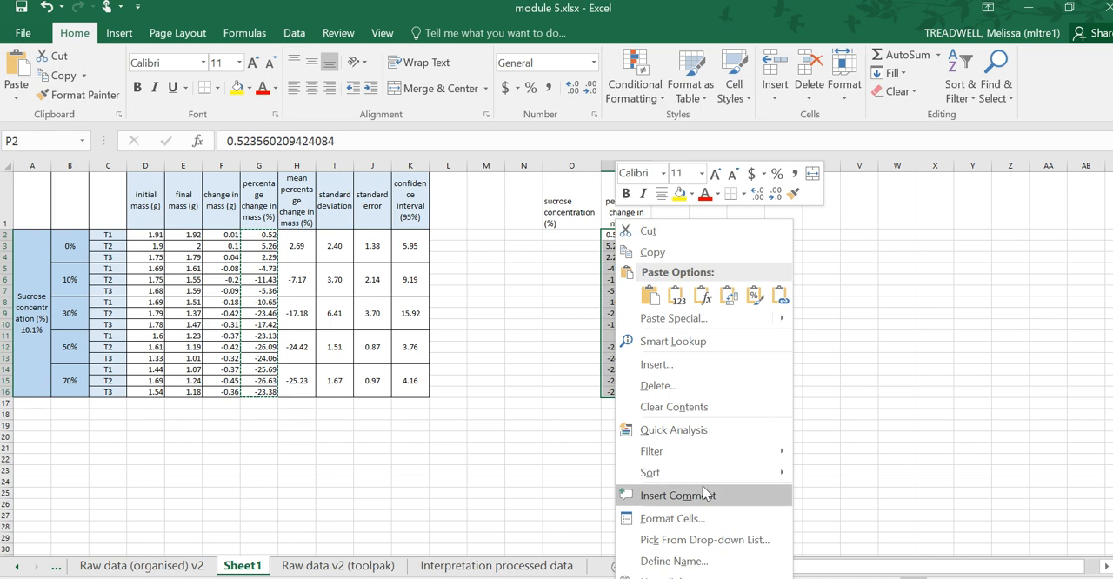
pyautogui.click(697, 519)
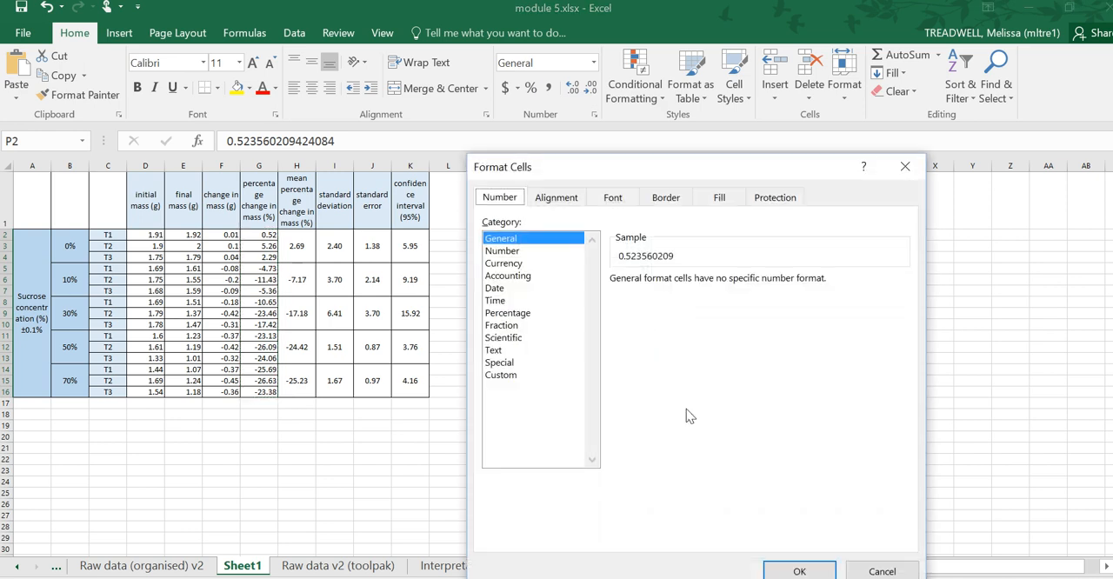
pyautogui.click(536, 252)
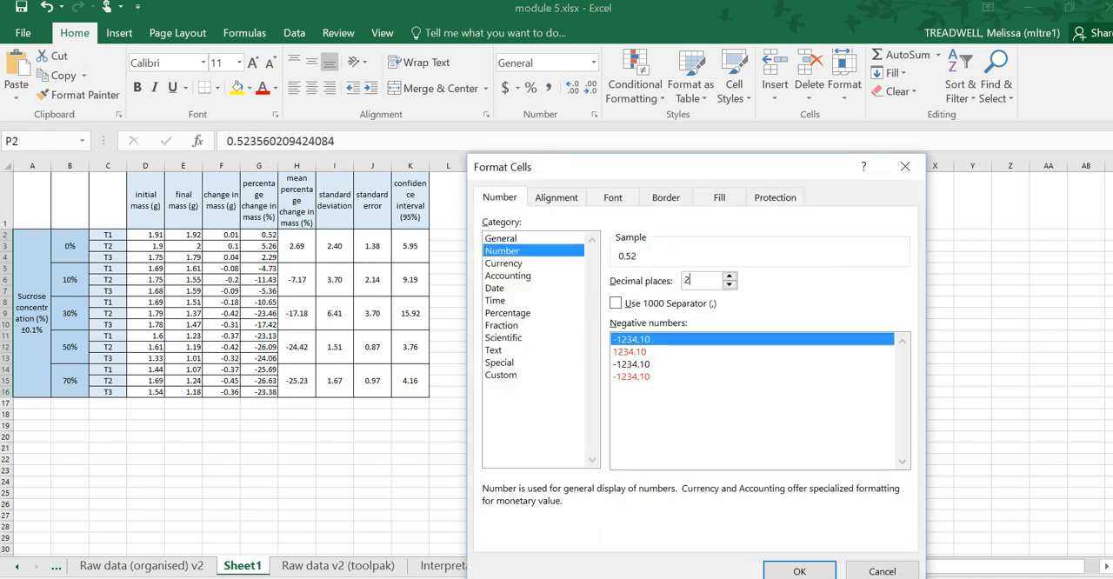
pyautogui.click(802, 568)
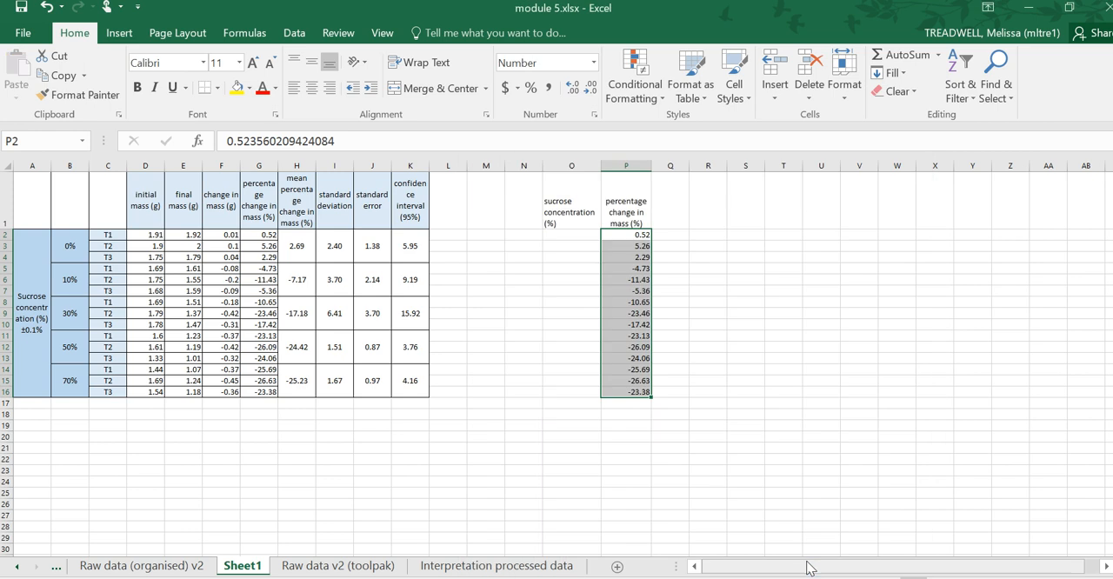
# - Examine the merged sucrose concentration cells in column B and the three percentage changes in P2:P4 that share the first concentration
pyautogui.click(574, 225)
pyautogui.click(579, 239)
pyautogui.moveTo(73, 247); pyautogui.dragTo(67, 361)
pyautogui.click(84, 254)
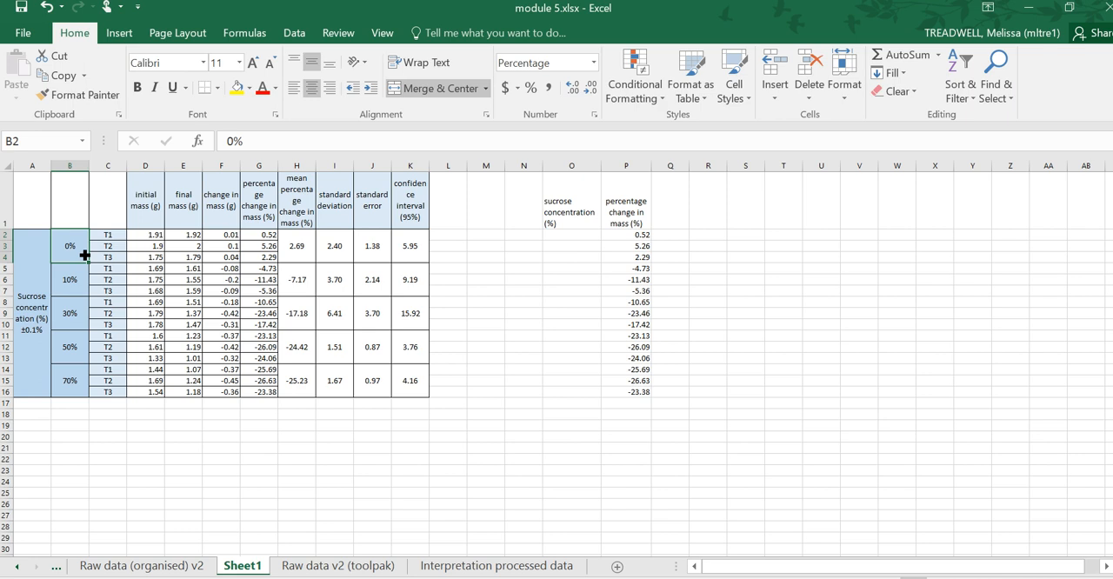
pyautogui.click(80, 288)
pyautogui.click(80, 322)
pyautogui.click(77, 357)
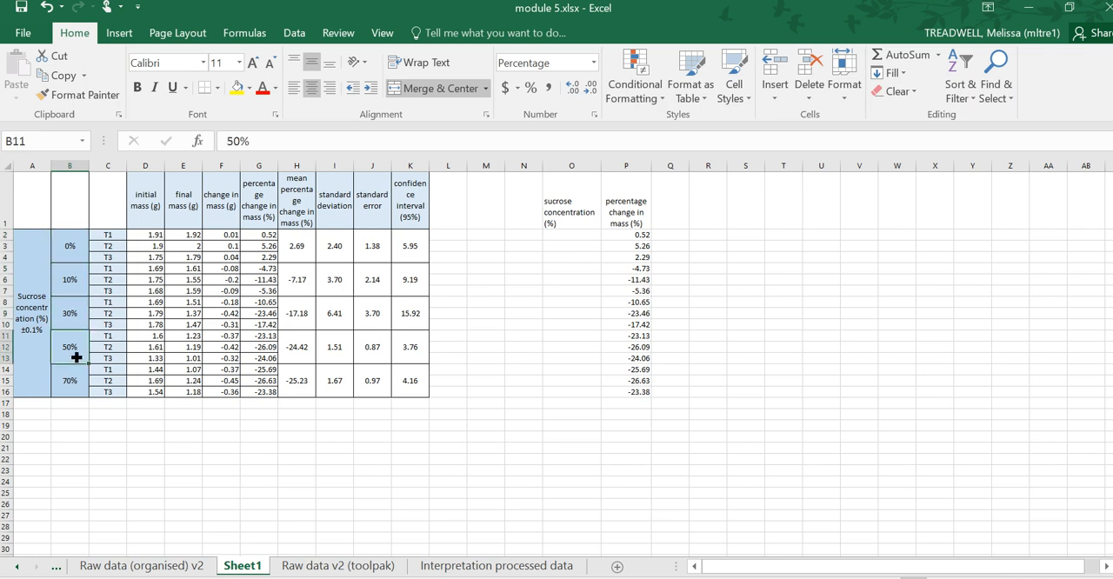
pyautogui.click(562, 238)
pyautogui.moveTo(645, 235); pyautogui.dragTo(643, 258)
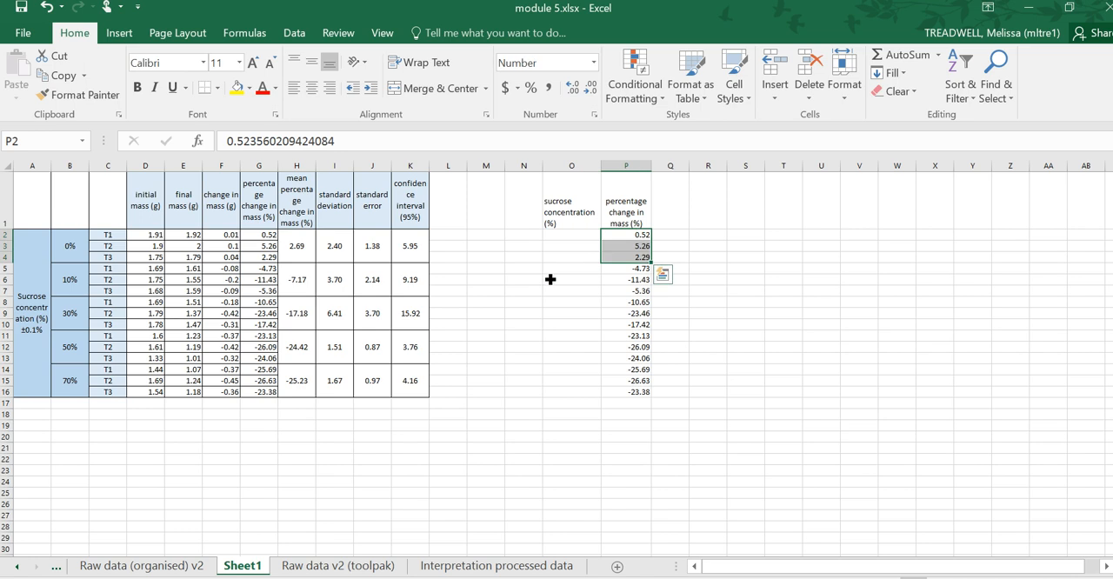
# - Enter 0 as the sucrose concentration in cells O2 to O4
pyautogui.click(577, 239)
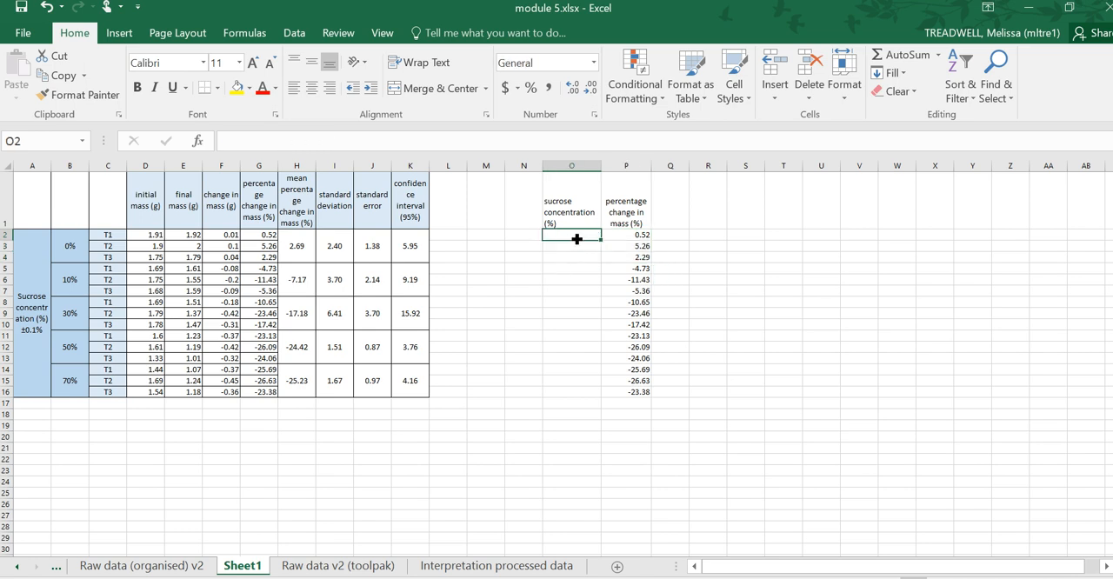
pyautogui.write('0')
pyautogui.press('Return')
pyautogui.write('0')
pyautogui.press('Return')
pyautogui.write('0')
pyautogui.press('Return')
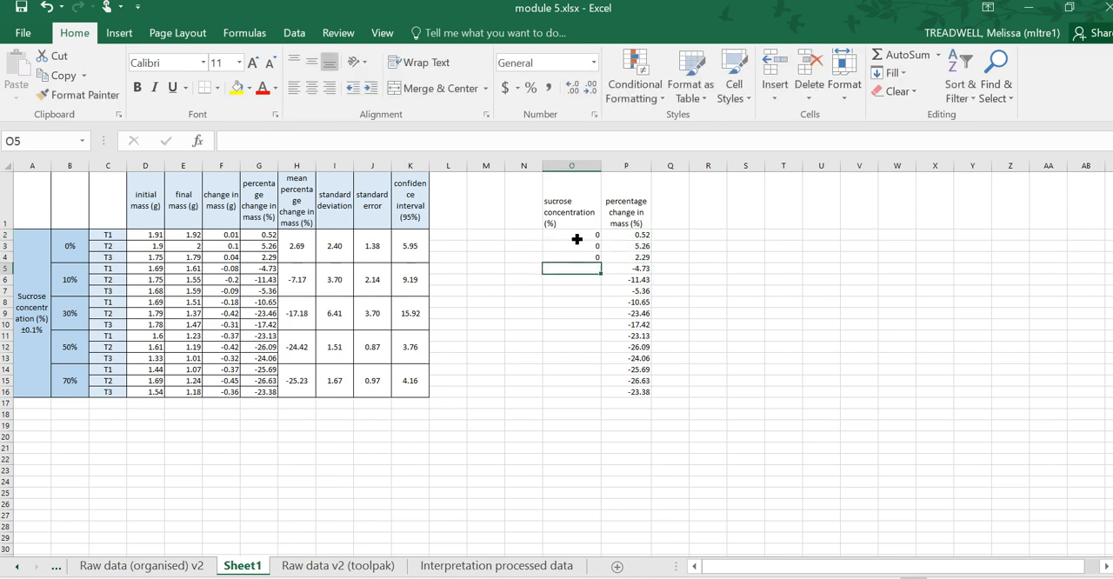
# - Enter 10 as the sucrose concentration in cells O5 to O7
pyautogui.click(562, 227)
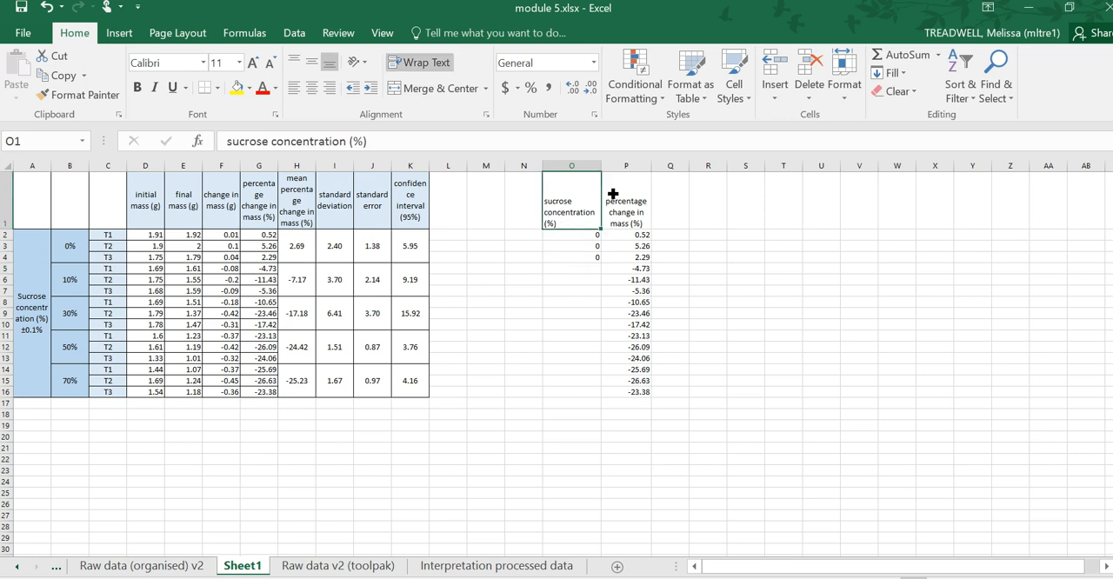
pyautogui.click(591, 246)
pyautogui.click(594, 270)
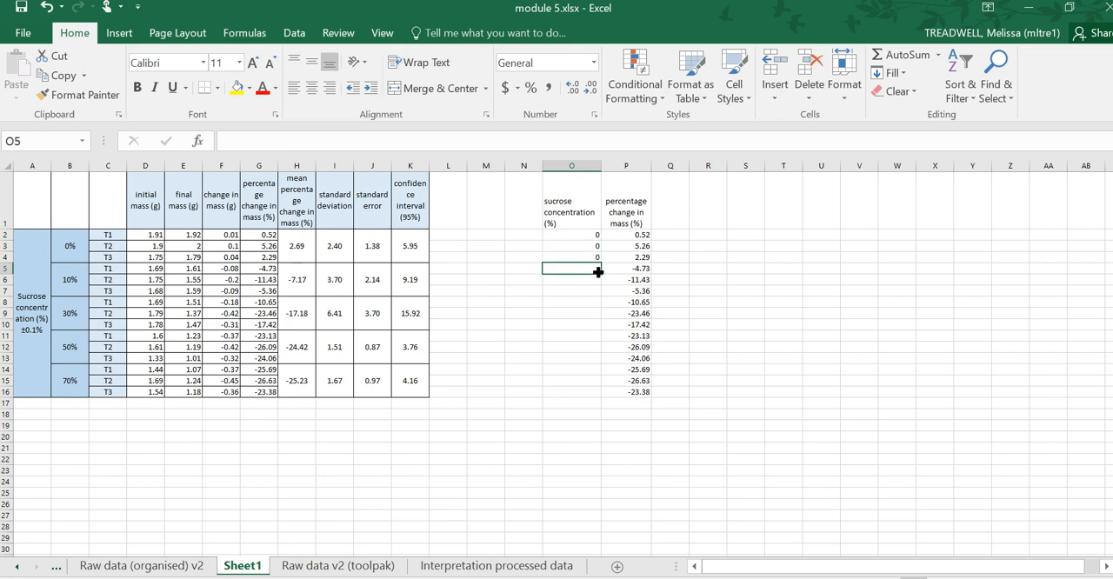
pyautogui.write('10')
pyautogui.press('Return')
pyautogui.write('10')
pyautogui.press('Return')
pyautogui.write('1-')
pyautogui.press('BackSpace')
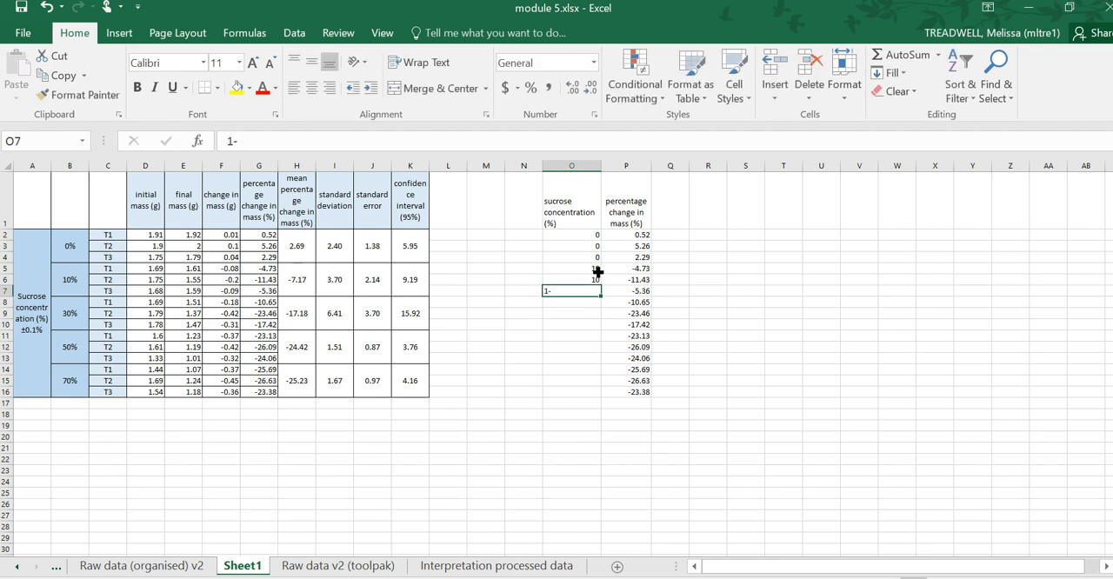
pyautogui.write('0')
pyautogui.press('Return')
# - Enter 30 as the sucrose concentration in cells O8 to O10
pyautogui.write('30')
pyautogui.press('Return')
pyautogui.write('30')
pyautogui.press('Return')
pyautogui.write('30')
pyautogui.press('Return')
# - Enter 50 as the sucrose concentration in cells O11 to O13
pyautogui.write('50')
pyautogui.press('Return')
pyautogui.write('50')
pyautogui.press('Return')
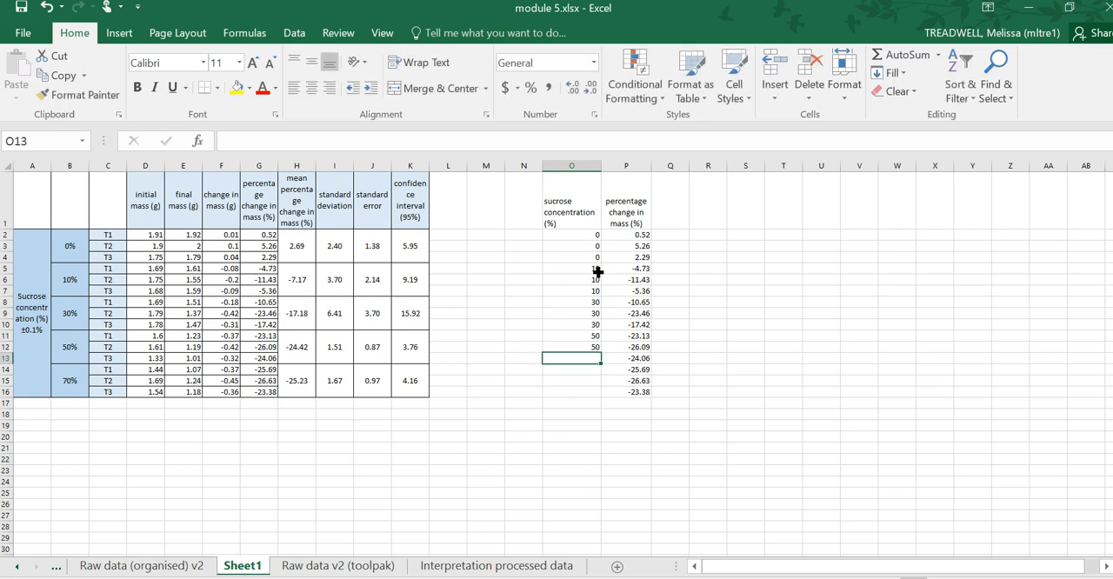
pyautogui.write('50')
pyautogui.press('Return')
# - Enter 70 as the sucrose concentration in cells O14 to O16
pyautogui.write('70')
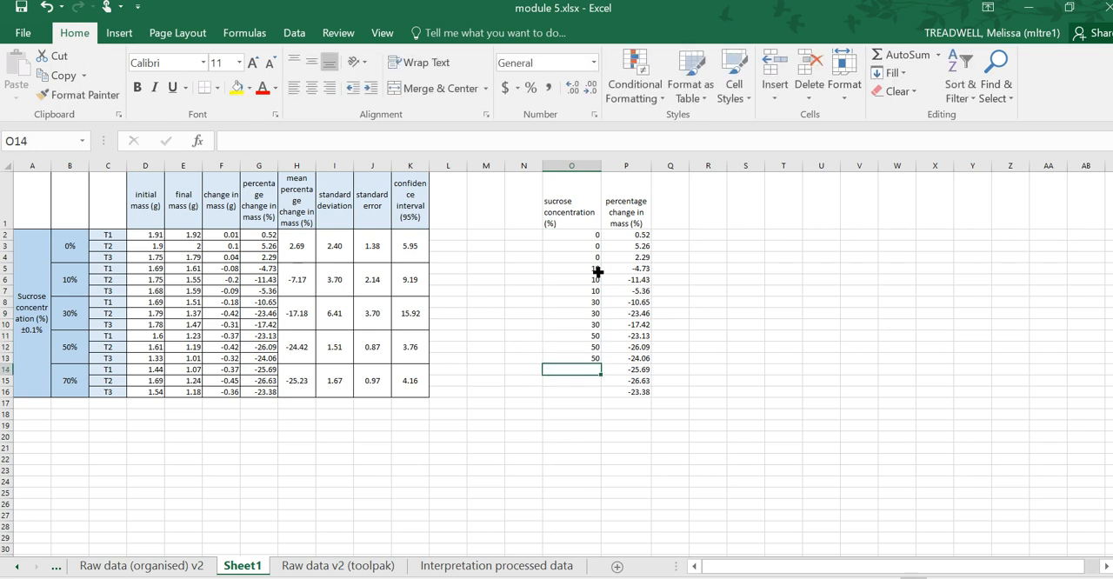
pyautogui.press('Return')
pyautogui.write('70')
pyautogui.press('Return')
pyautogui.write('70')
pyautogui.press('Return')
pyautogui.click(594, 438)
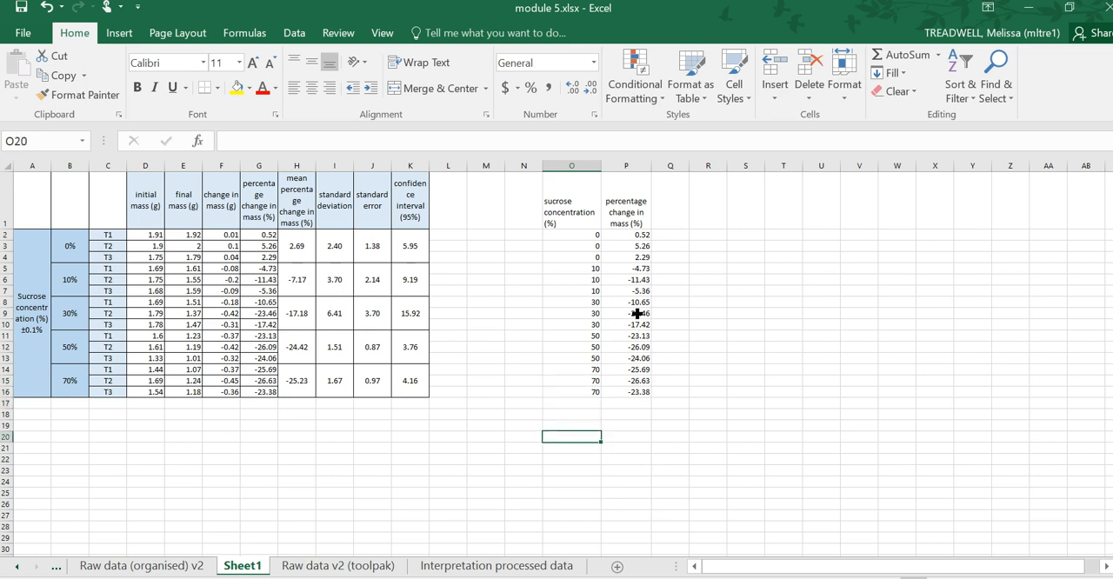
# - Insert a markers-only Scatter chart from the concentration and percentage change data in O2:P16, leaving out the headers
pyautogui.click(596, 211)
pyautogui.click(628, 214)
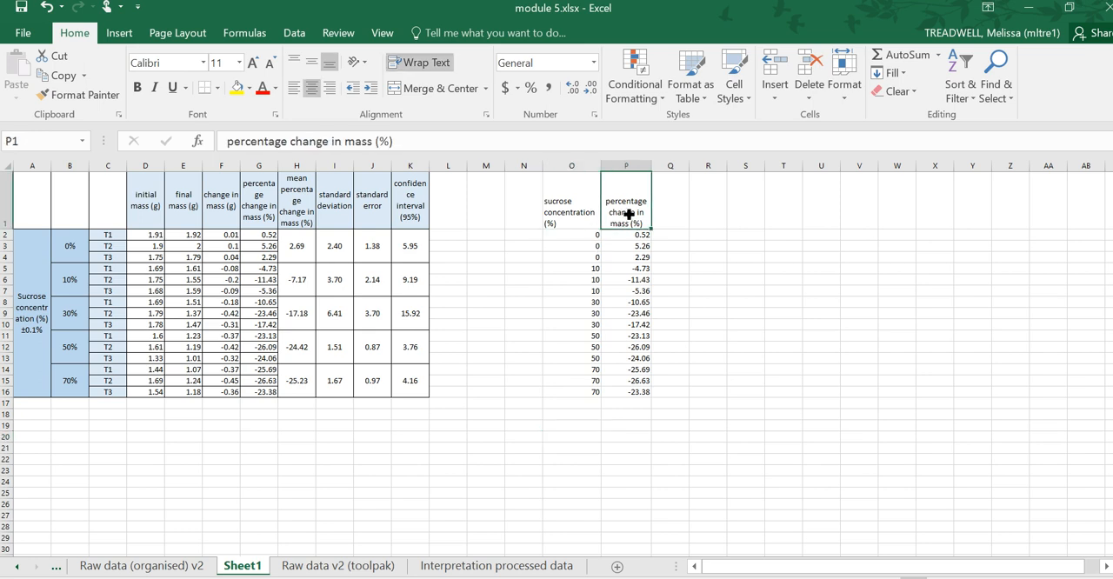
pyautogui.moveTo(577, 209); pyautogui.dragTo(658, 410)
pyautogui.click(534, 352)
pyautogui.moveTo(587, 236); pyautogui.dragTo(657, 336)
pyautogui.moveTo(657, 402); pyautogui.dragTo(652, 399)
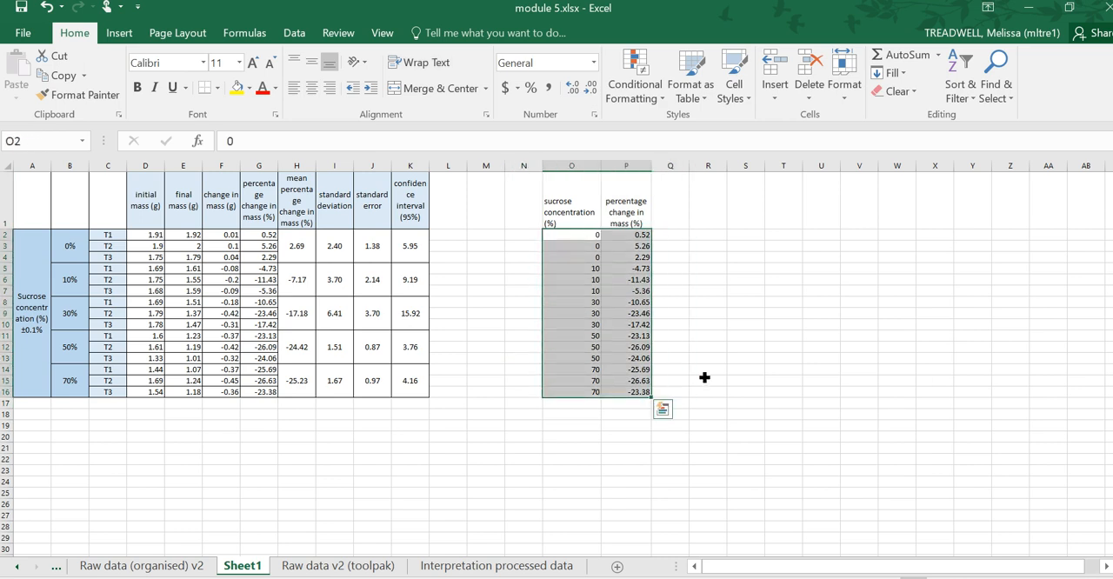
pyautogui.click(118, 33)
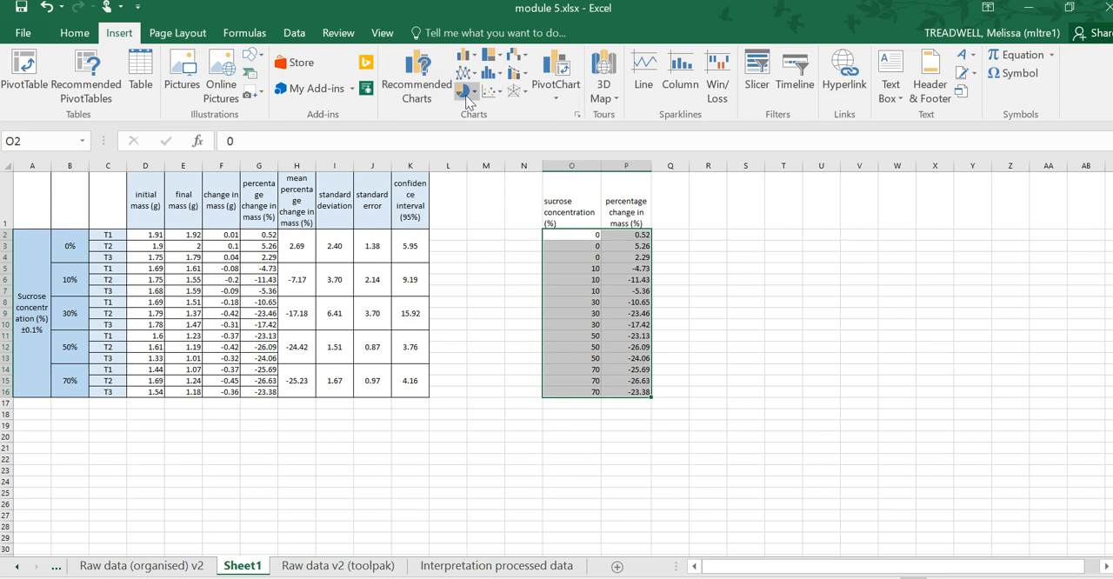
pyautogui.click(493, 90)
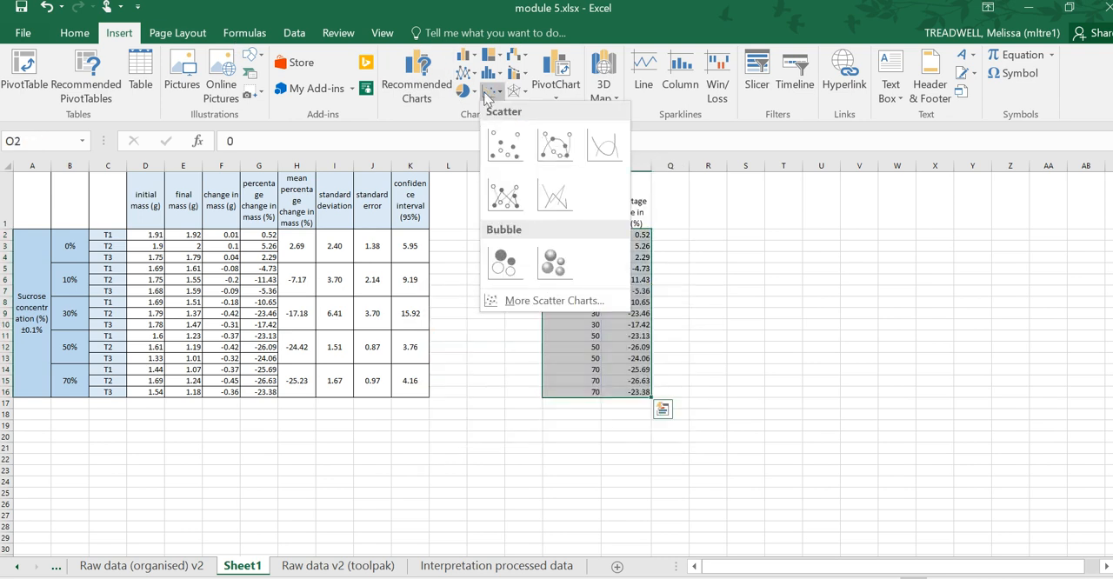
pyautogui.click(504, 146)
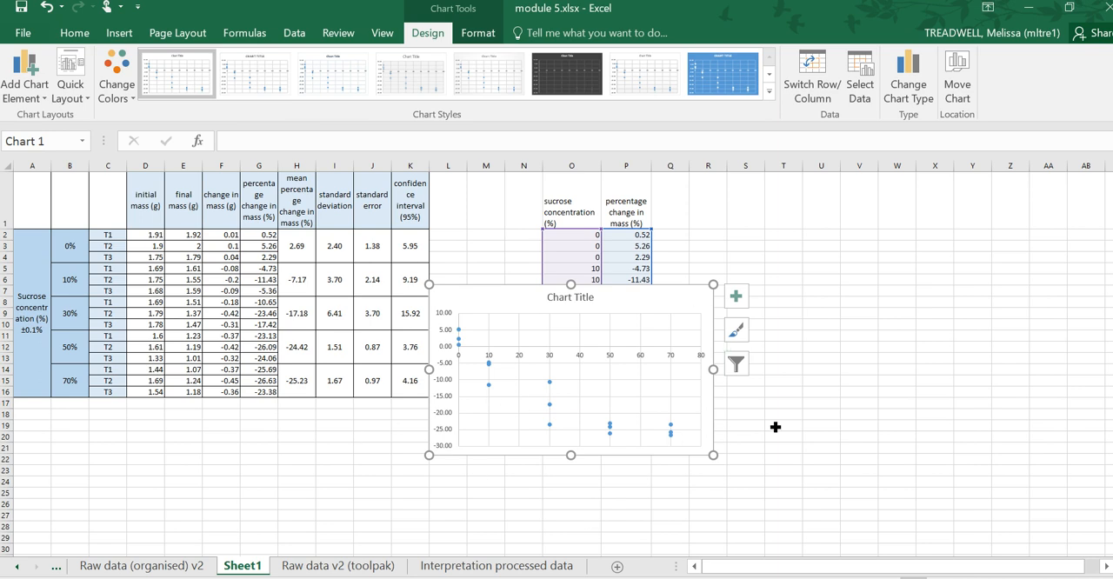
# - Delete the scatter chart's title
pyautogui.click(574, 299)
pyautogui.press('Delete')
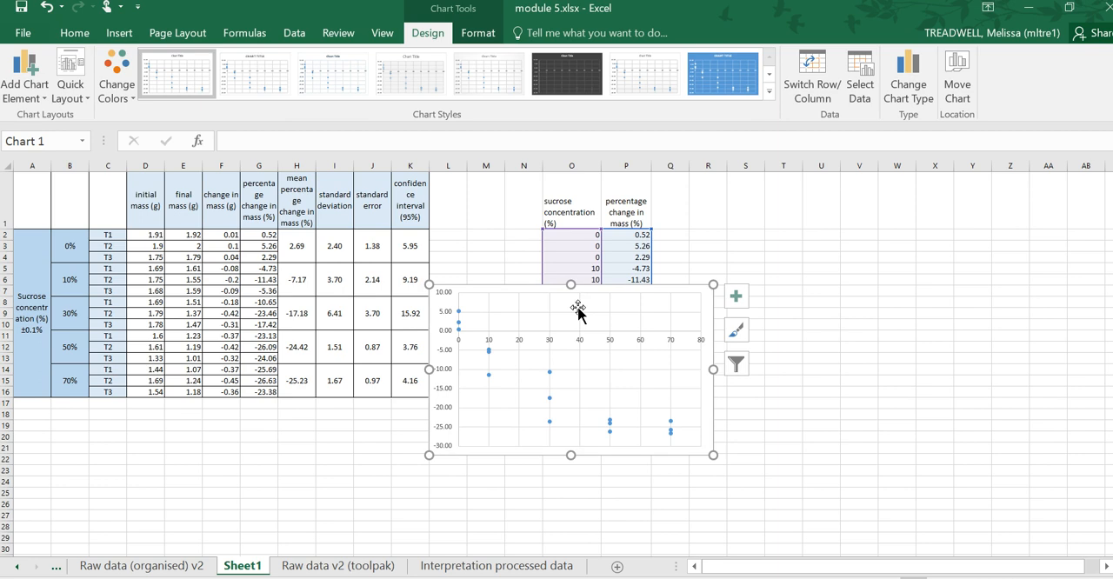
# - Switch to OneNote to review the exemplar graphs and scatterplot guidance on the Step 6 page, and return to Excel
pyautogui.hotkey('alt', 'Tab')
pyautogui.scroll(12, 750, 542)
pyautogui.scroll(-3, 480, 369)
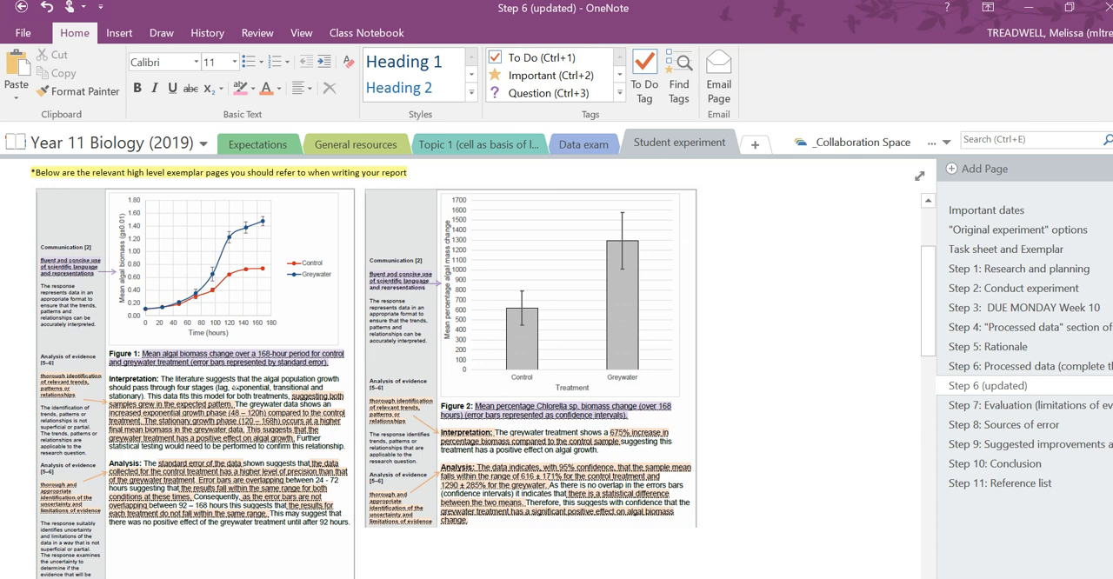
pyautogui.scroll(-15, 483, 369)
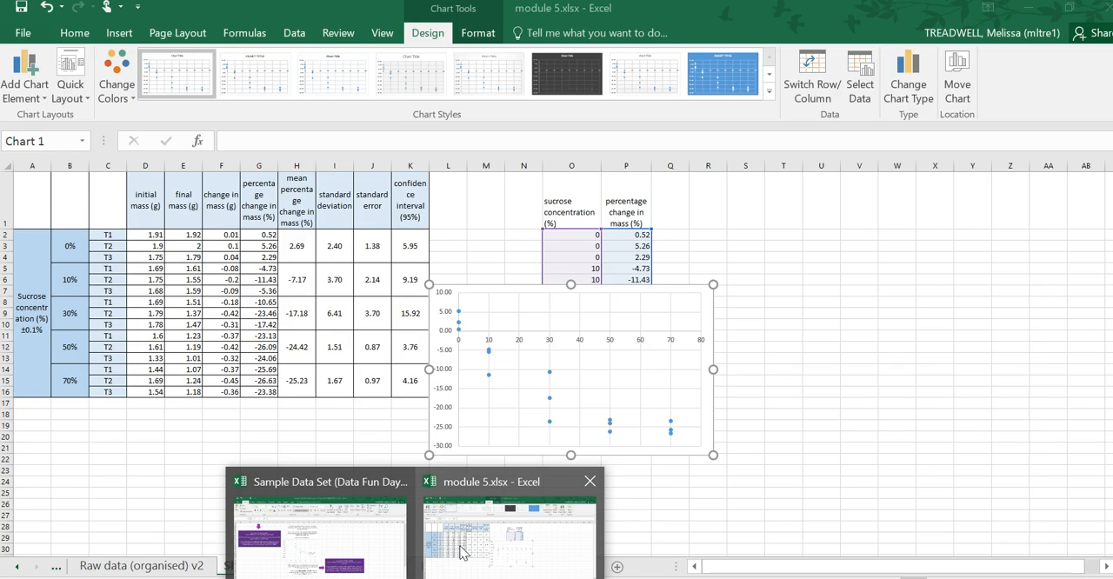
pyautogui.click(488, 492)
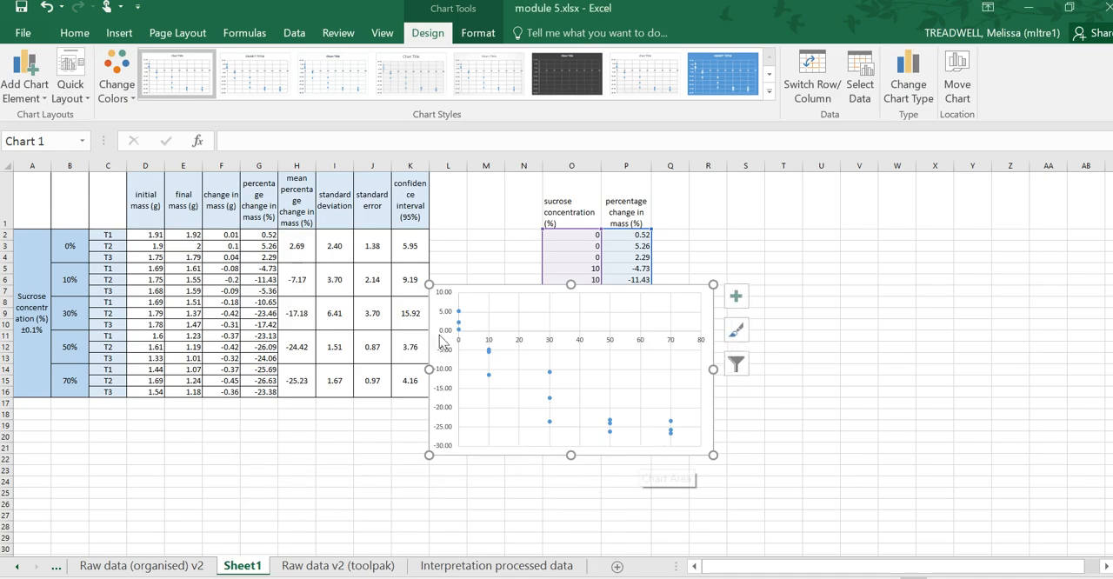
# - Add horizontal and vertical axis titles to the scatter chart
pyautogui.click(735, 299)
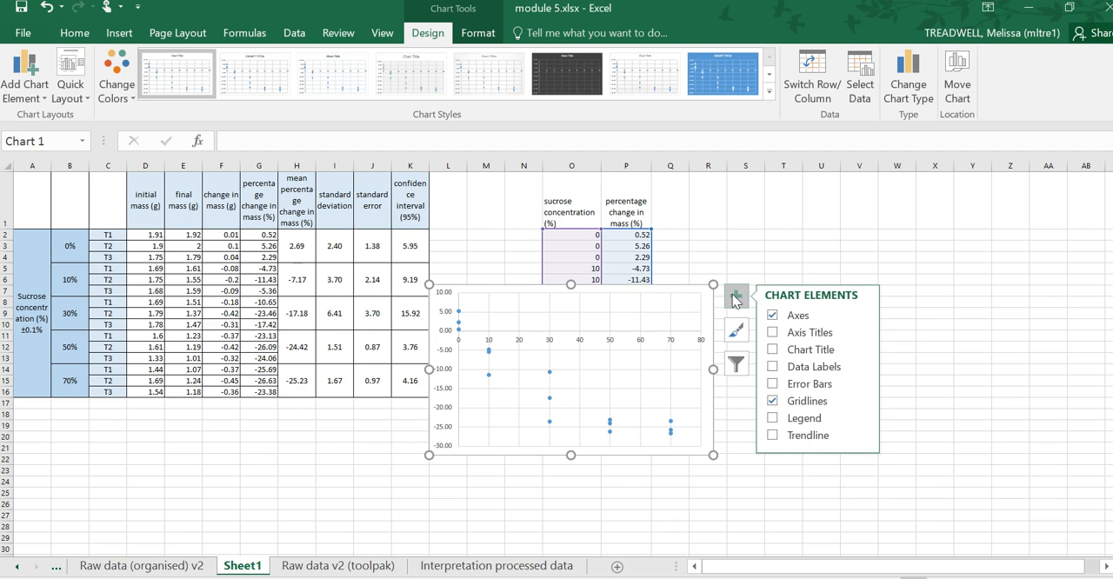
pyautogui.click(787, 333)
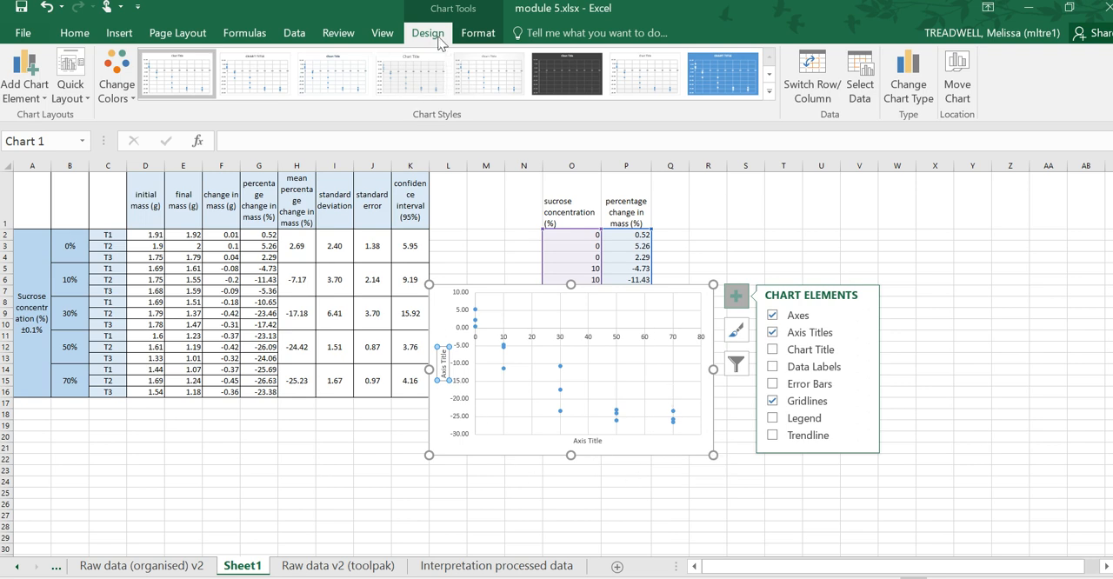
pyautogui.click(24, 76)
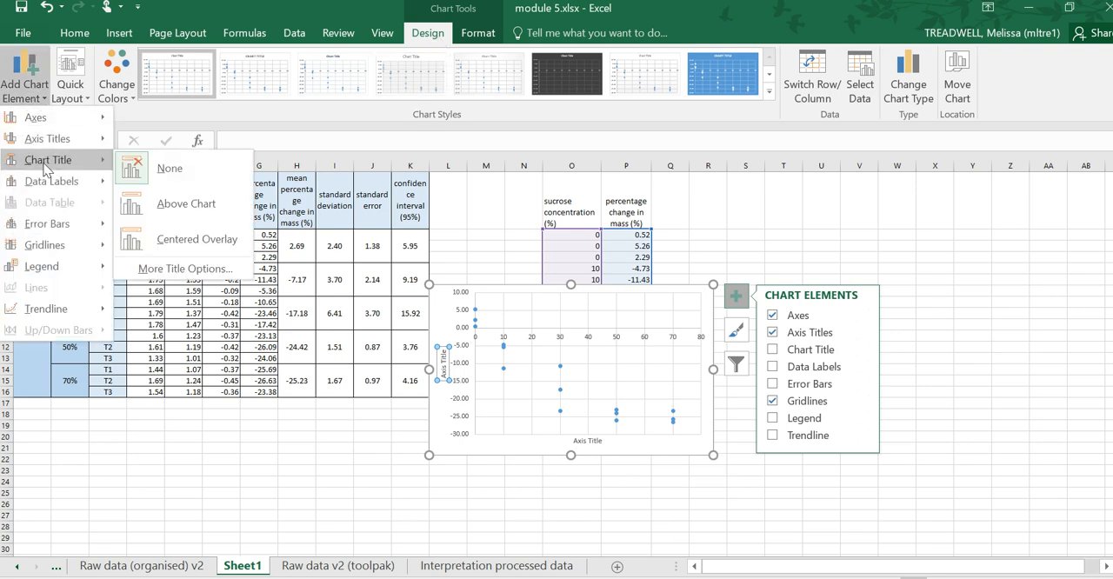
pyautogui.moveTo(49, 136)
pyautogui.click(166, 181)
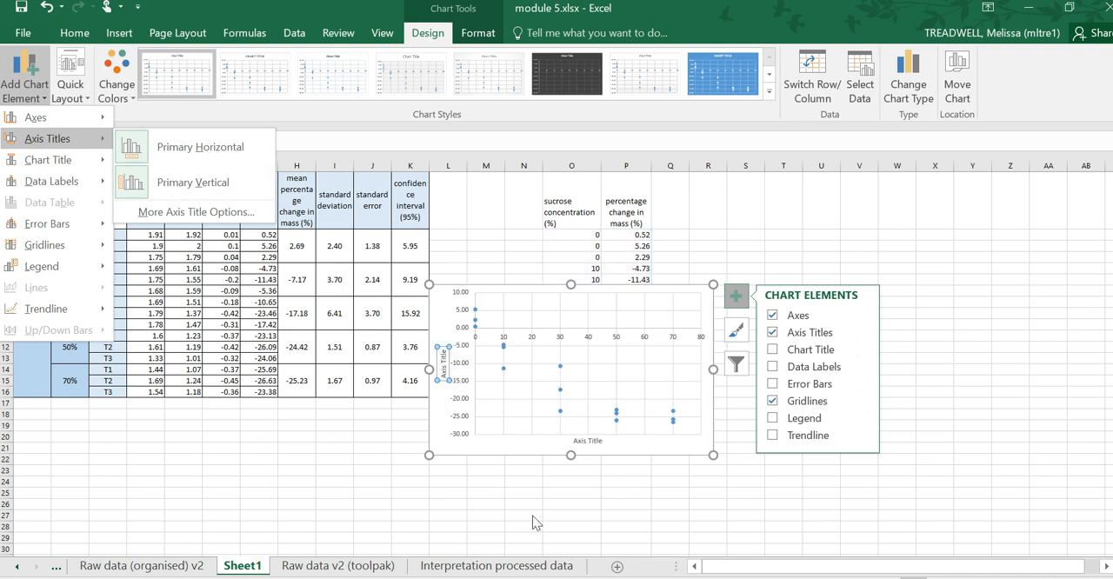
# - Set the horizontal axis title to "sucrose concentration (%)"
pyautogui.click(588, 441)
pyautogui.tripleClick(588, 441)
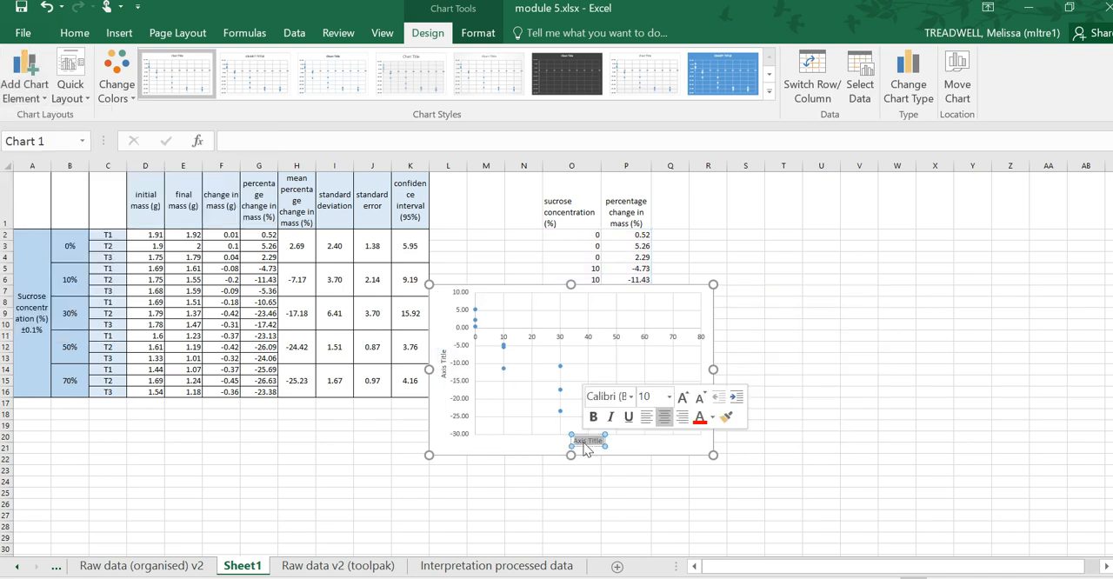
pyautogui.write('sucros')
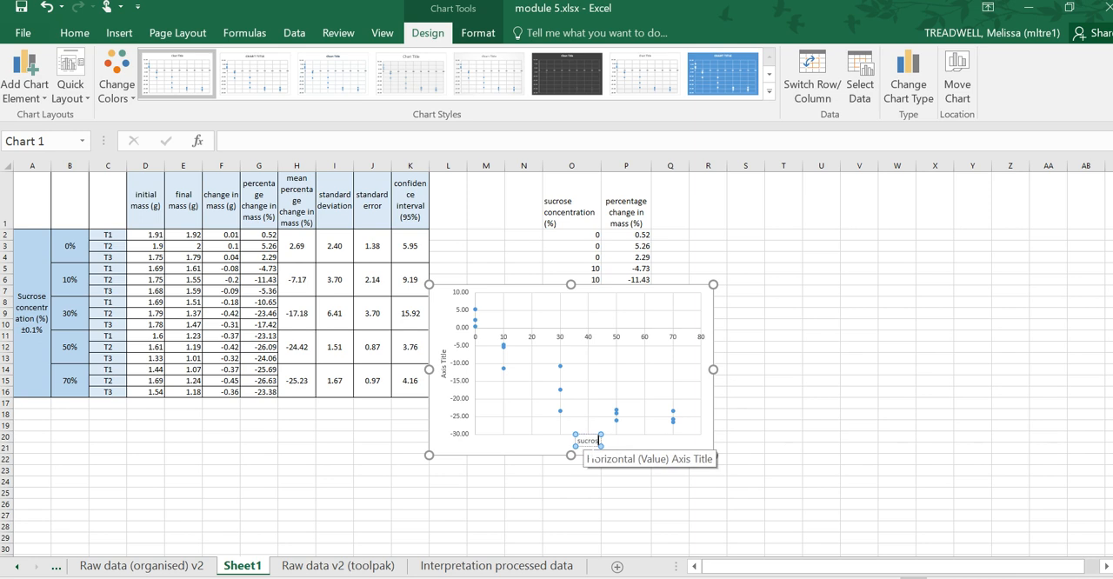
pyautogui.write('e concentration (%)')
# - Set the vertical axis title to "percentage change in mass (%)" and close the axis title formatting options
pyautogui.doubleClick(443, 364)
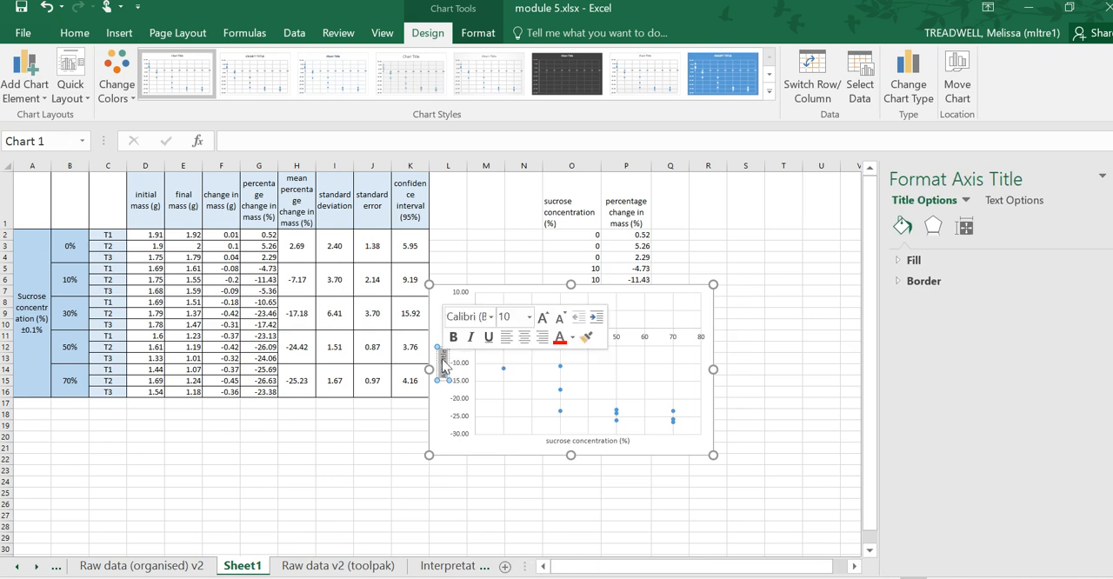
pyautogui.write('percentage change in mass (%)')
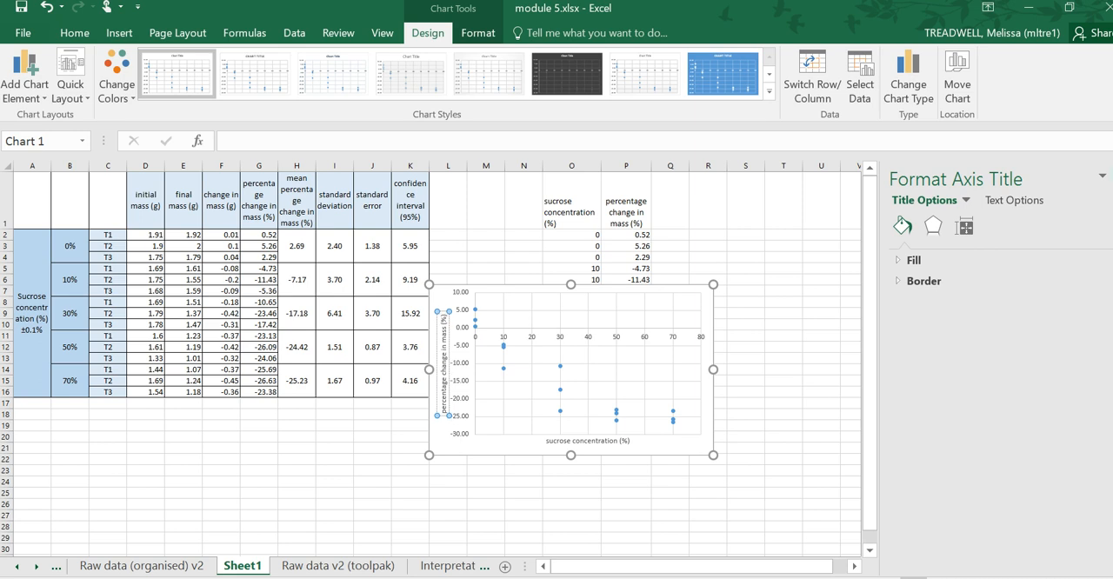
pyautogui.click(1112, 177)
# - Check the graph presentation rules and trend line notes in OneNote and return to the Excel sheet
pyautogui.hotkey('alt', 'Tab')
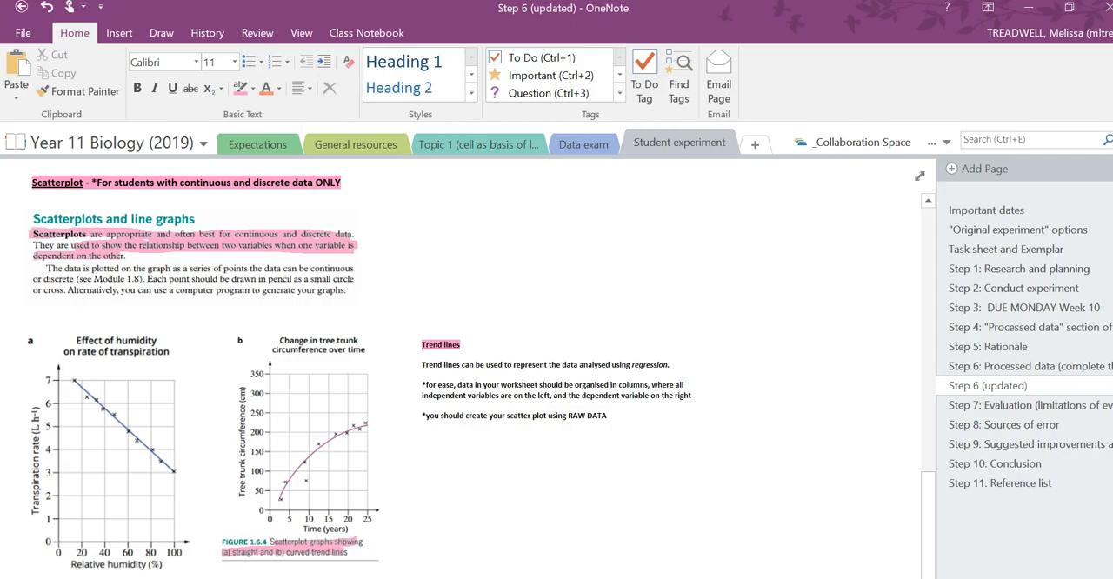
pyautogui.scroll(9, 750, 233)
pyautogui.scroll(-1, 751, 232)
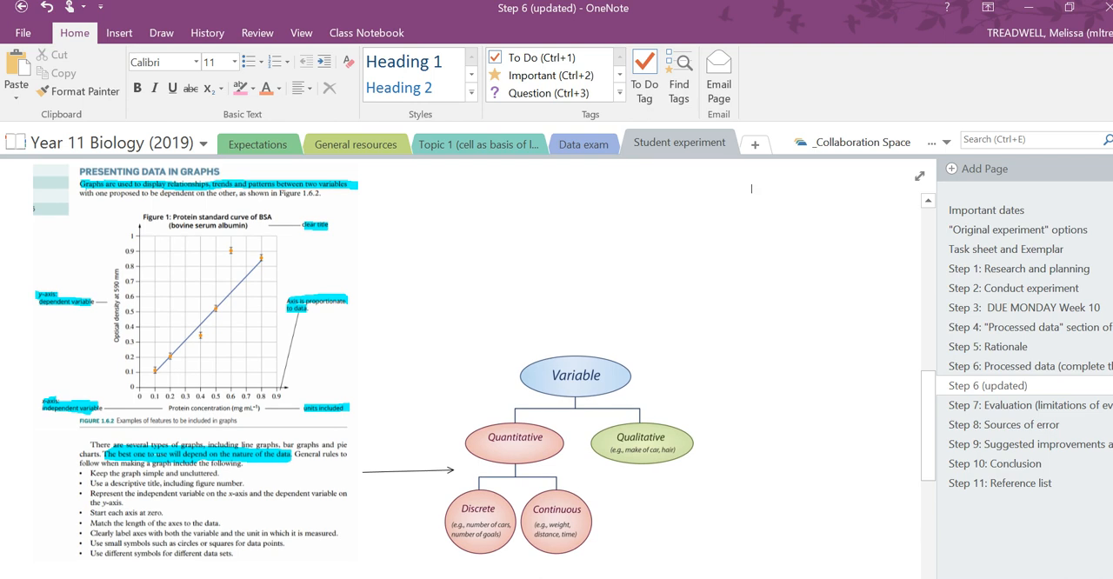
pyautogui.scroll(-8, 751, 188)
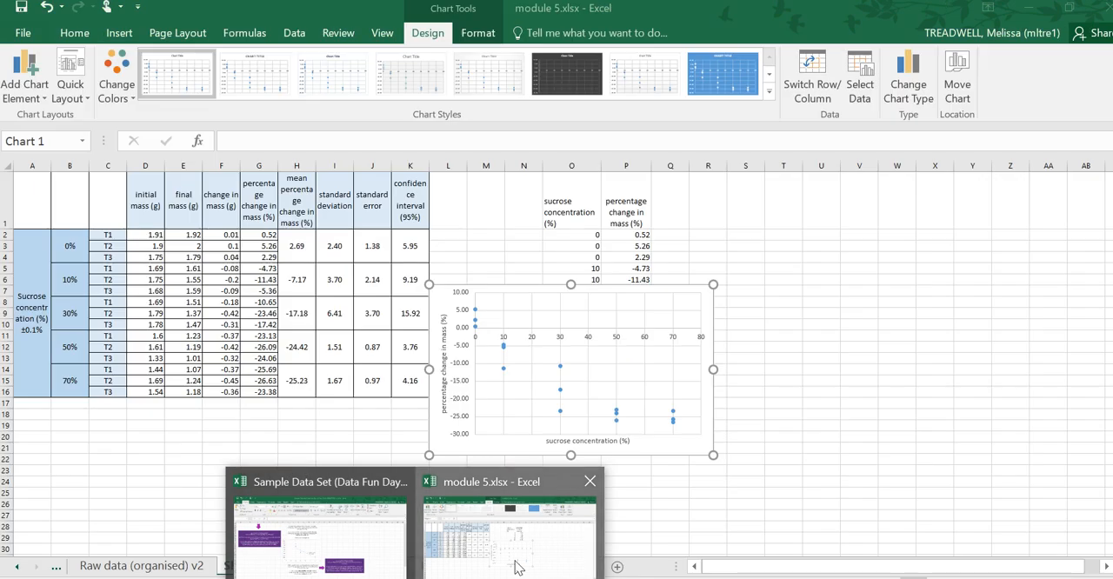
pyautogui.click(440, 487)
pyautogui.click(454, 528)
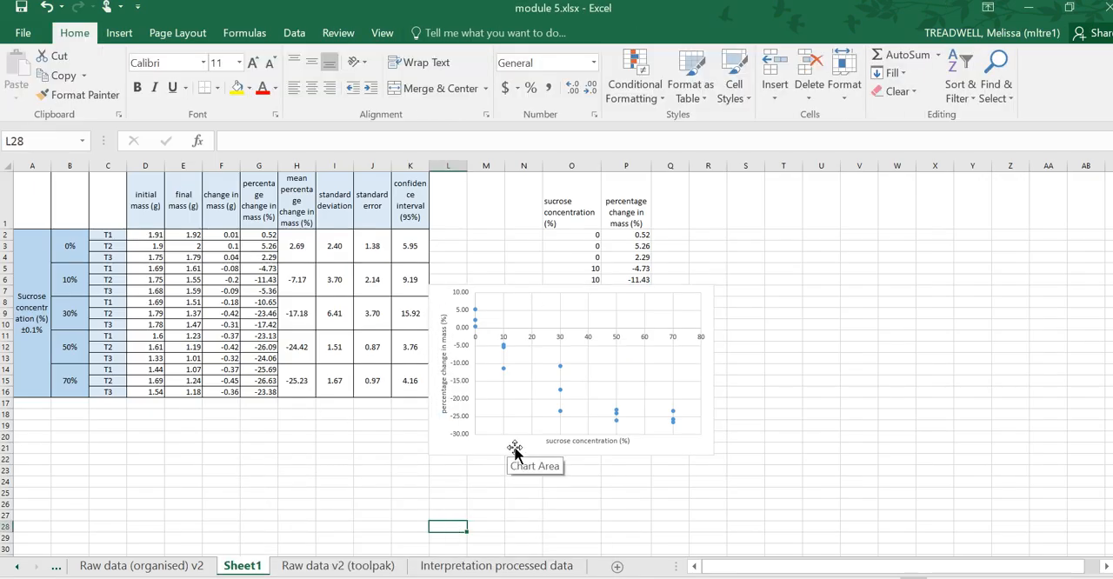
# - Shift the chart up over the data table and try to apply a logarithmic trendline to its points
pyautogui.moveTo(492, 450); pyautogui.dragTo(388, 429)
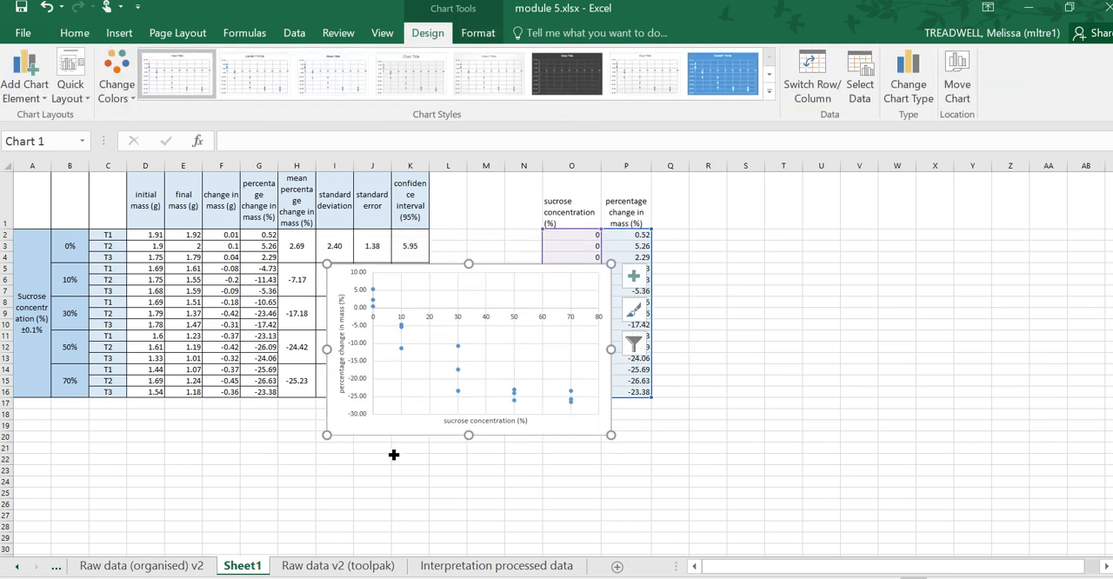
pyautogui.moveTo(368, 438); pyautogui.dragTo(431, 427)
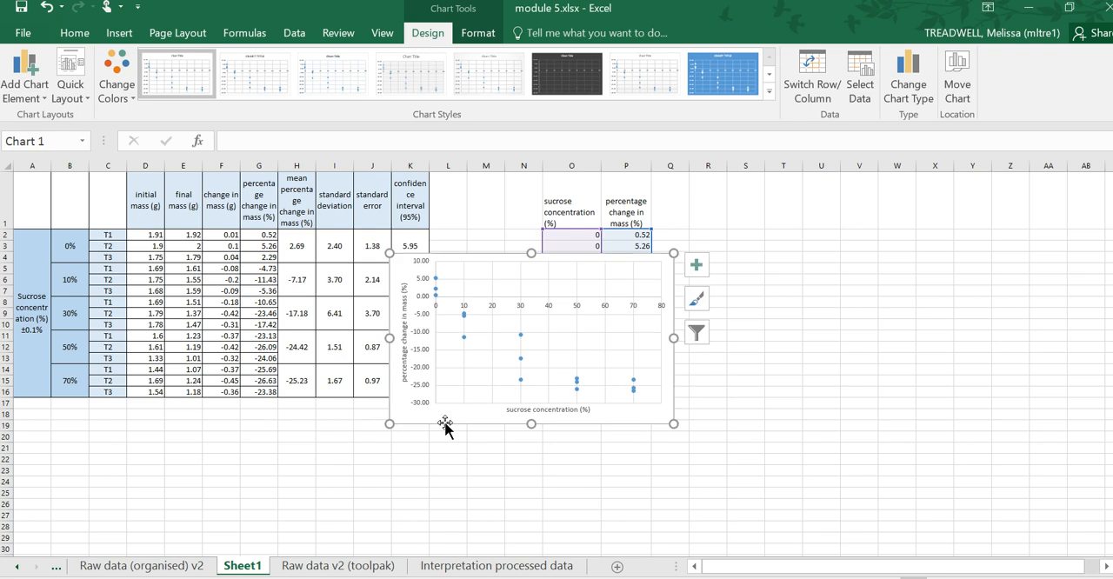
pyautogui.click(698, 267)
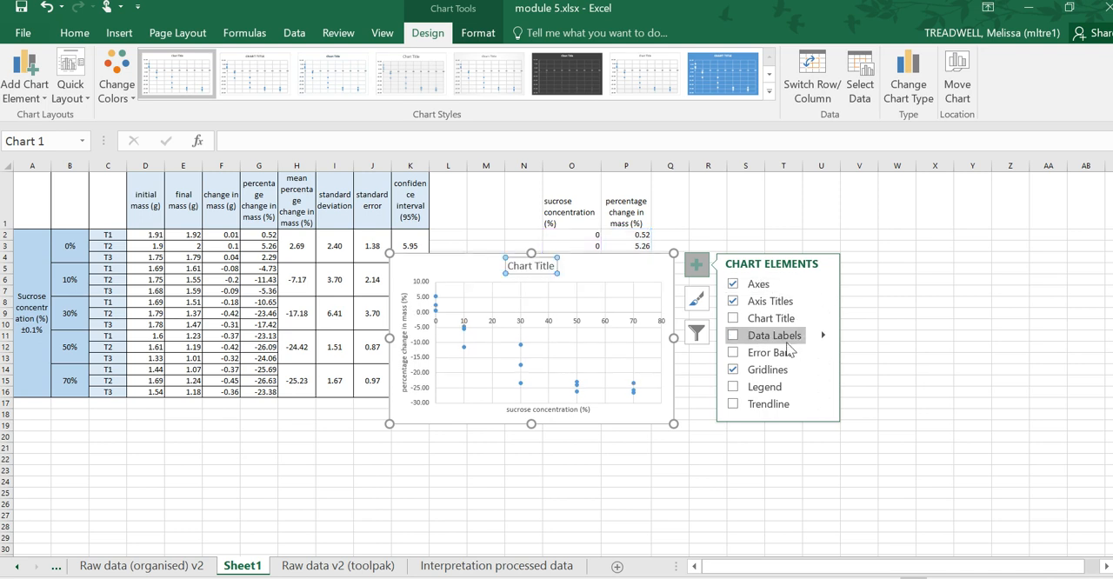
pyautogui.click(824, 411)
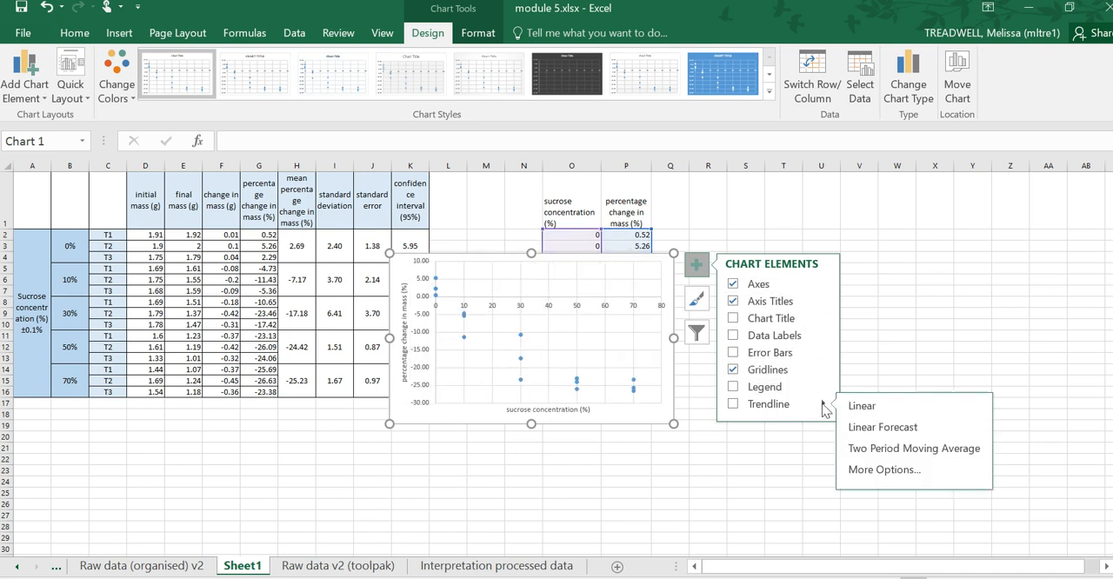
pyautogui.click(884, 466)
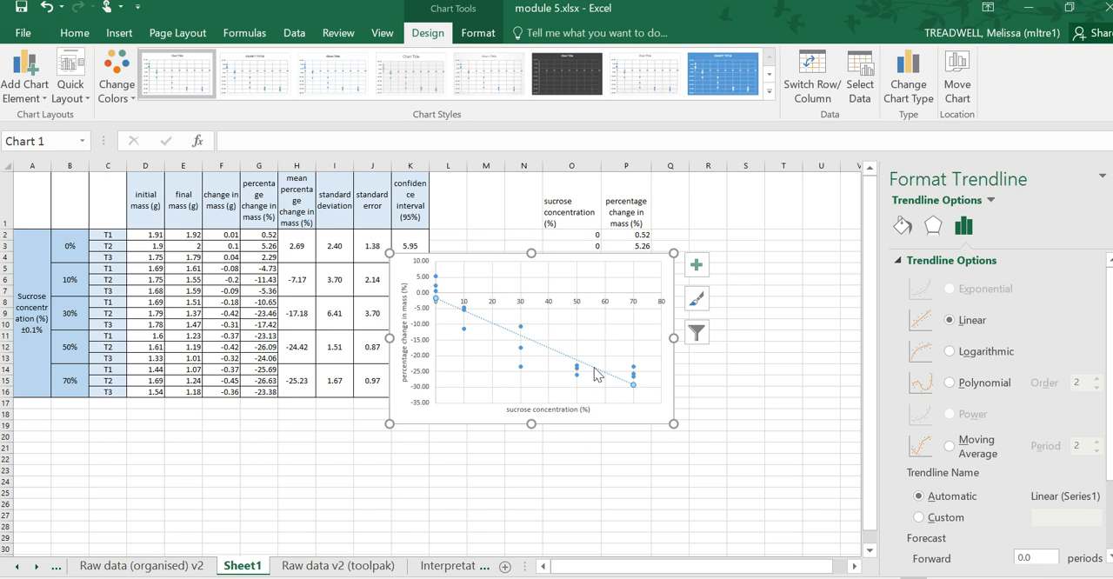
pyautogui.click(950, 352)
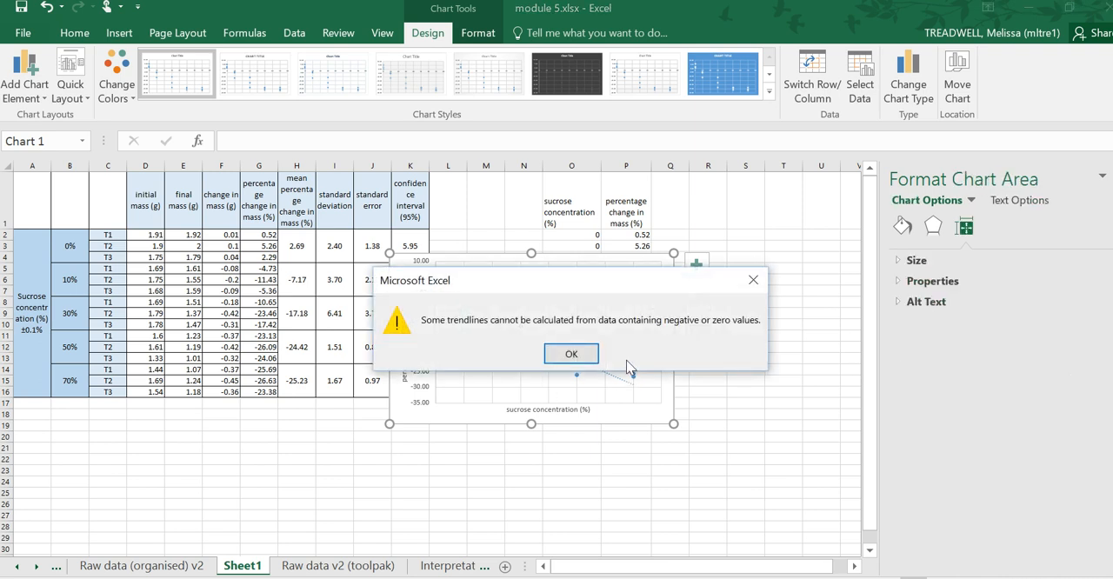
pyautogui.click(571, 355)
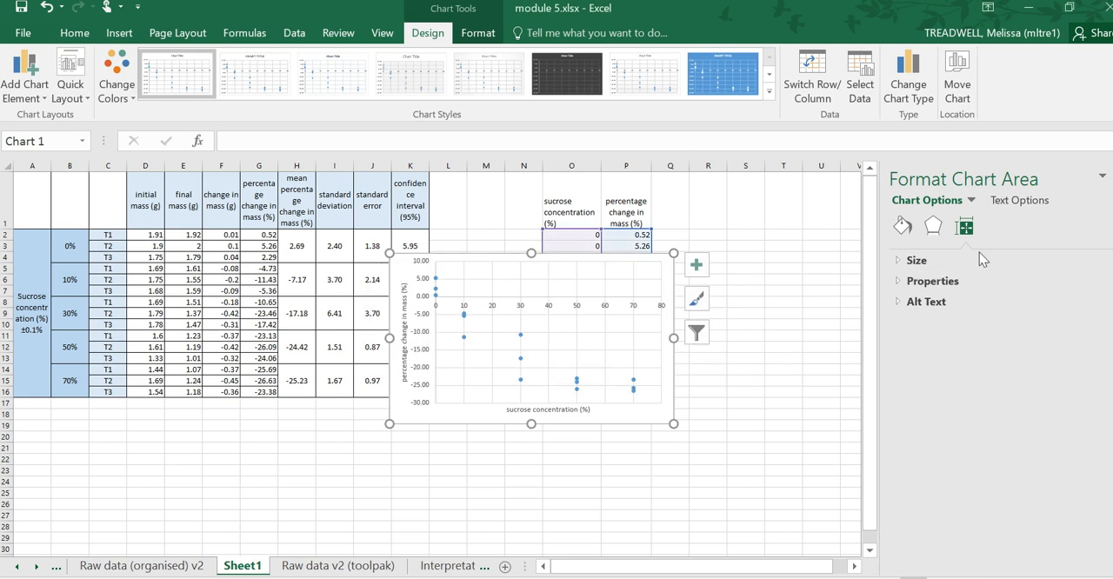
pyautogui.click(1020, 204)
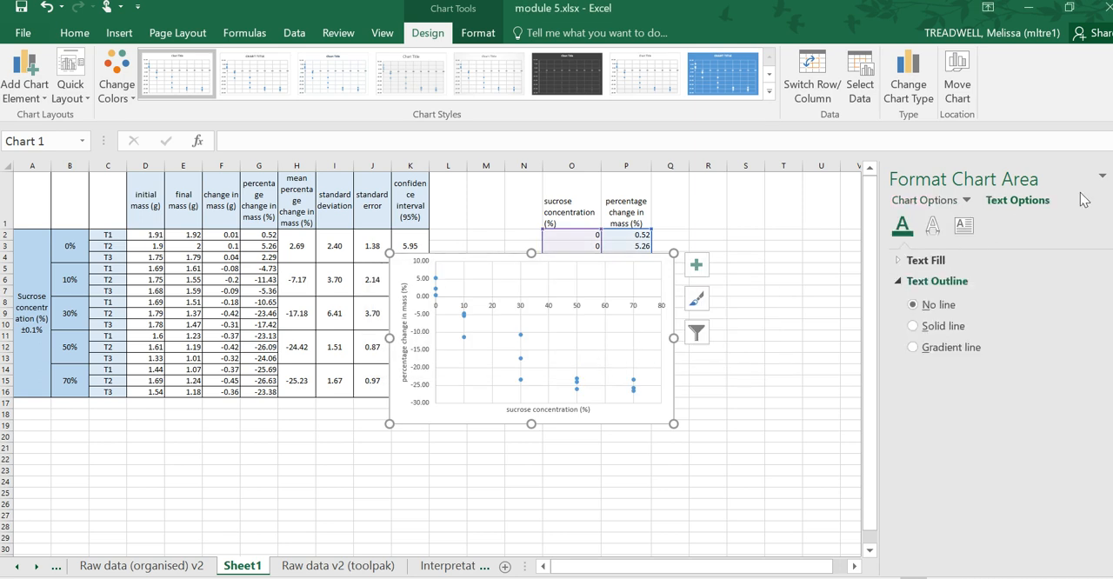
# - Add a linear trendline to the scatter chart, displaying its equation and R-squared value on the chart
pyautogui.click(696, 264)
pyautogui.click(823, 404)
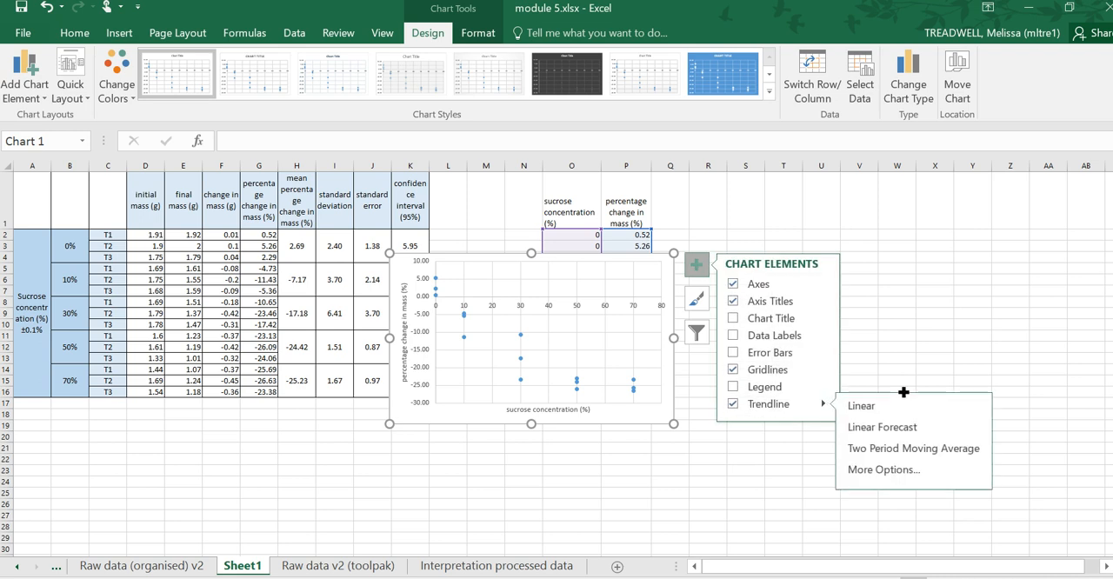
pyautogui.click(883, 471)
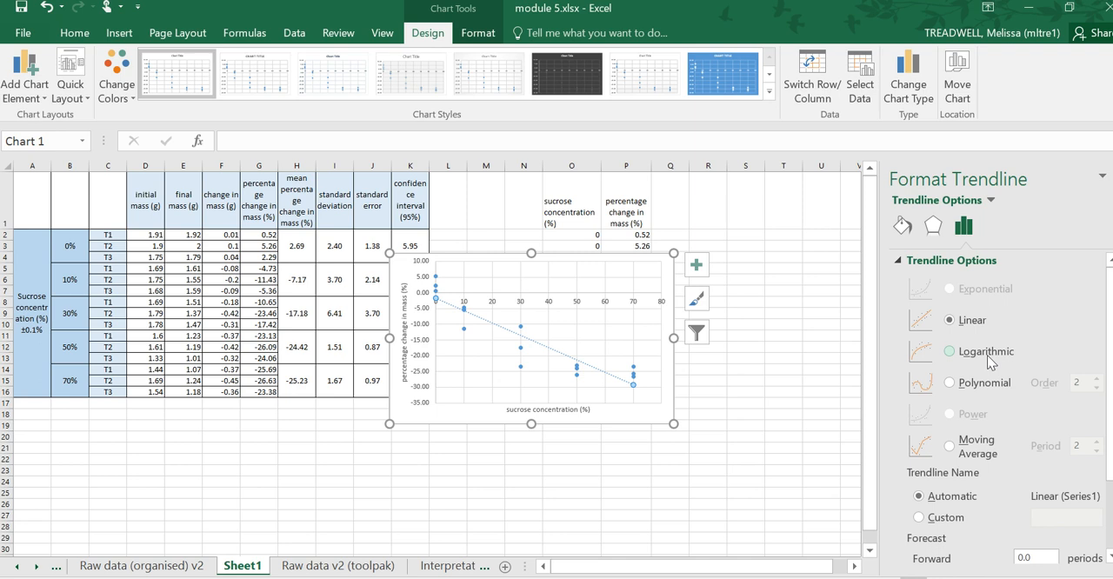
pyautogui.scroll(-3, 980, 324)
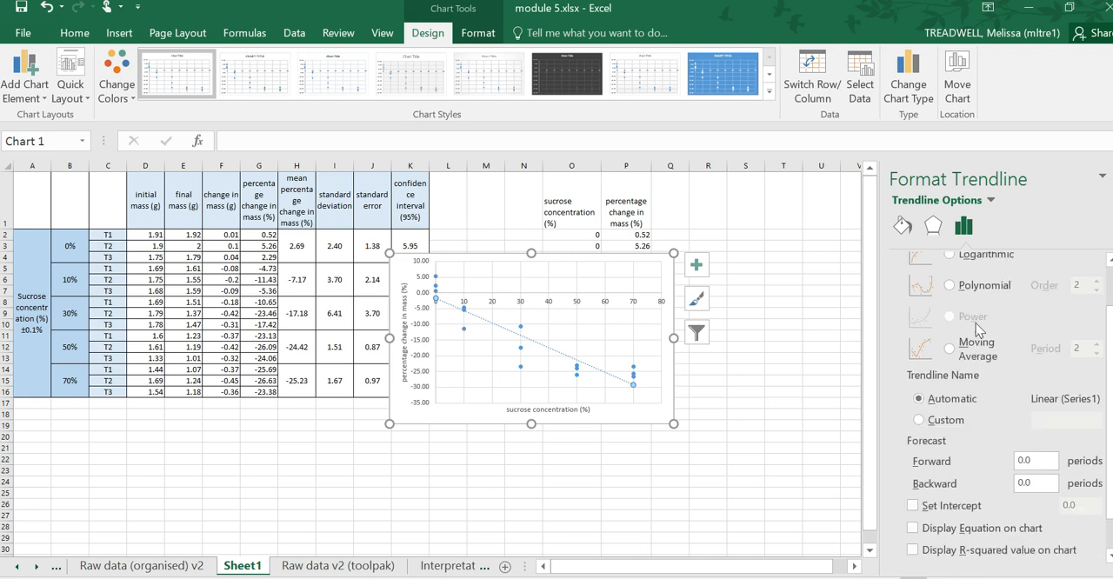
pyautogui.click(913, 529)
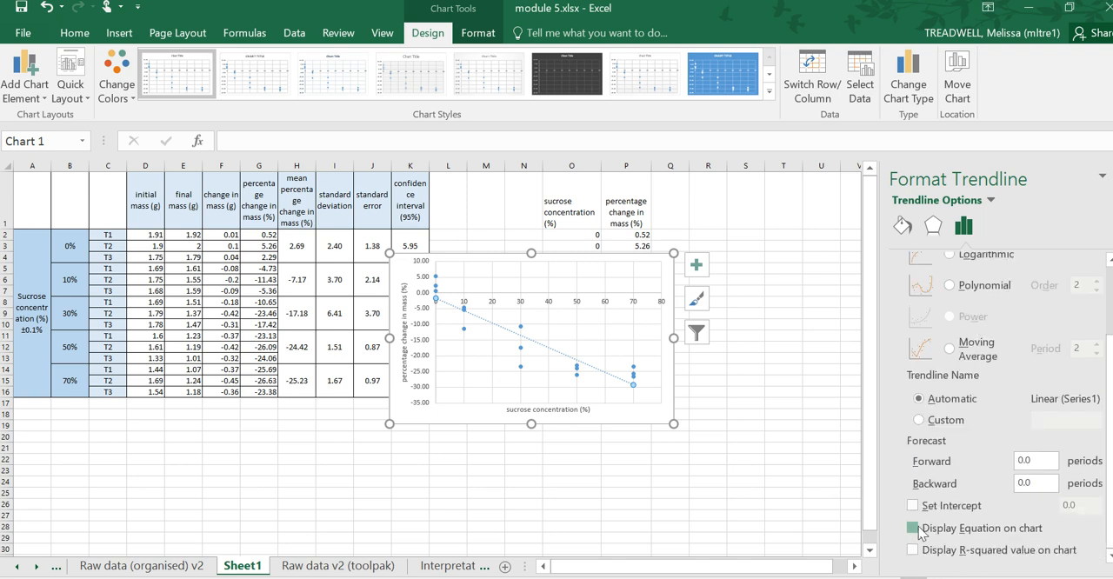
pyautogui.click(915, 550)
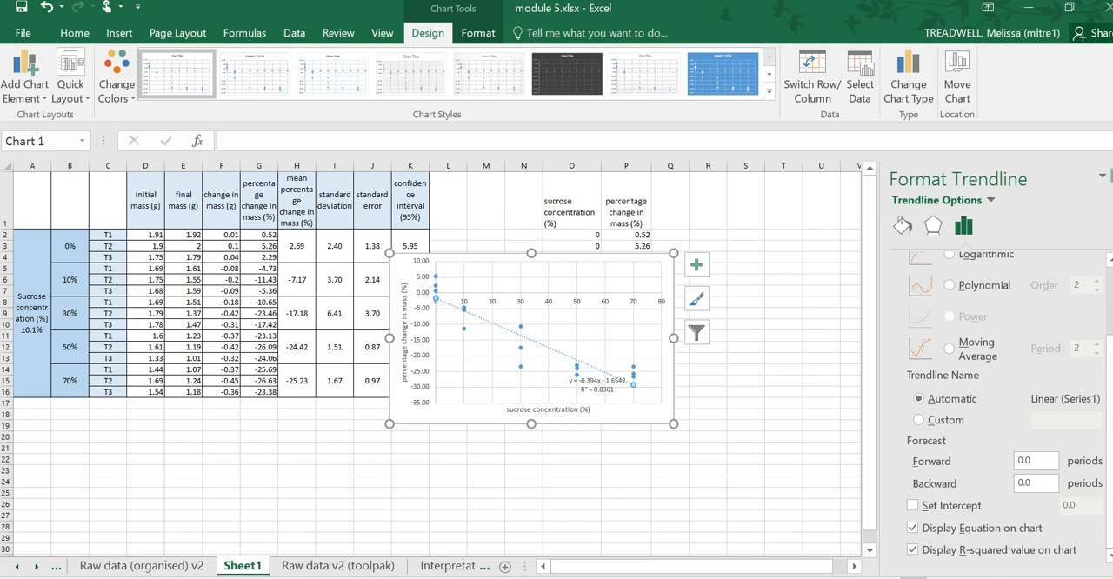
pyautogui.click(1112, 177)
pyautogui.click(13, 11)
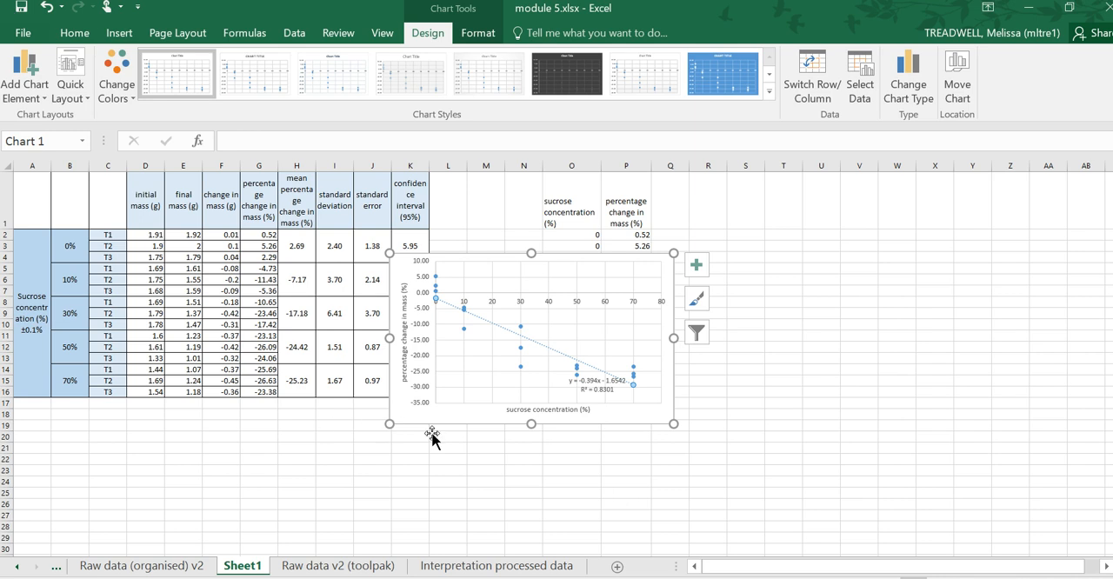
# - Recheck the exemplar pages in OneNote and move the Excel chart into the empty cells just right of column P, clear of the data
pyautogui.moveTo(460, 421); pyautogui.dragTo(383, 421)
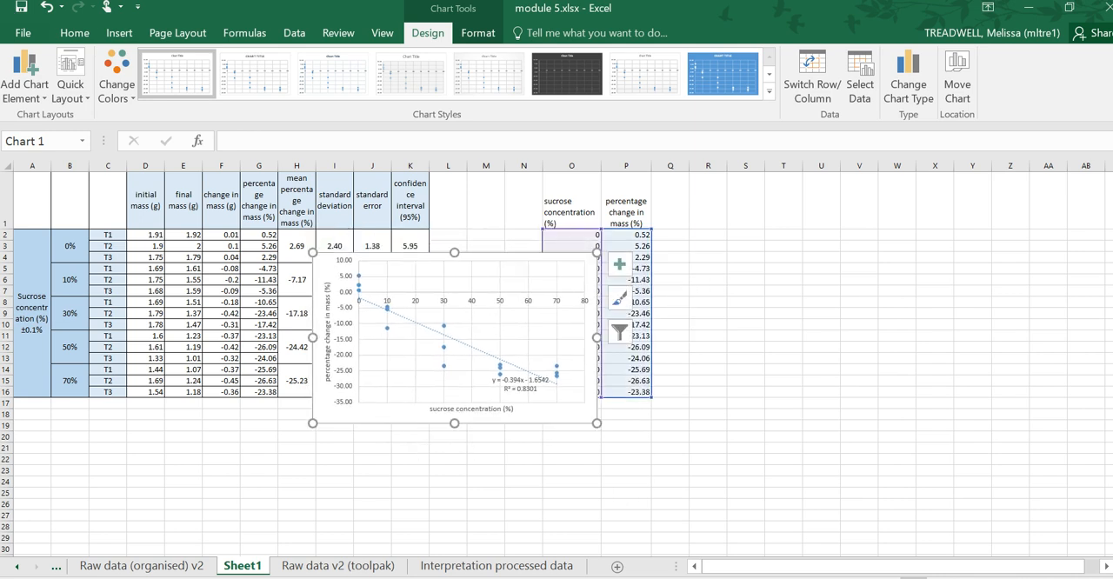
pyautogui.hotkey('alt', 'Tab')
pyautogui.scroll(15, 469, 366)
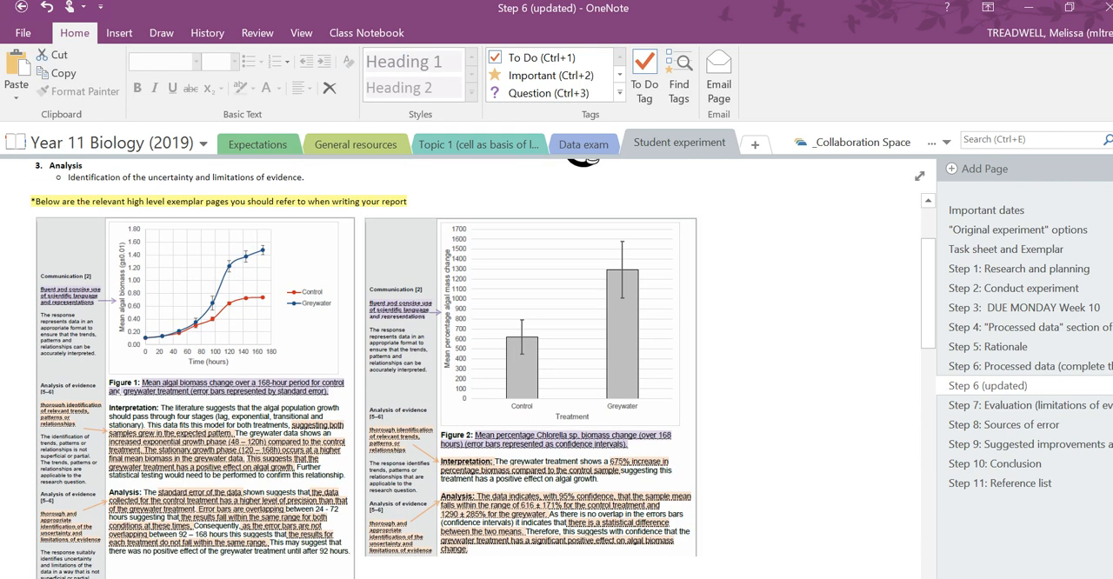
pyautogui.scroll(-3, 161, 326)
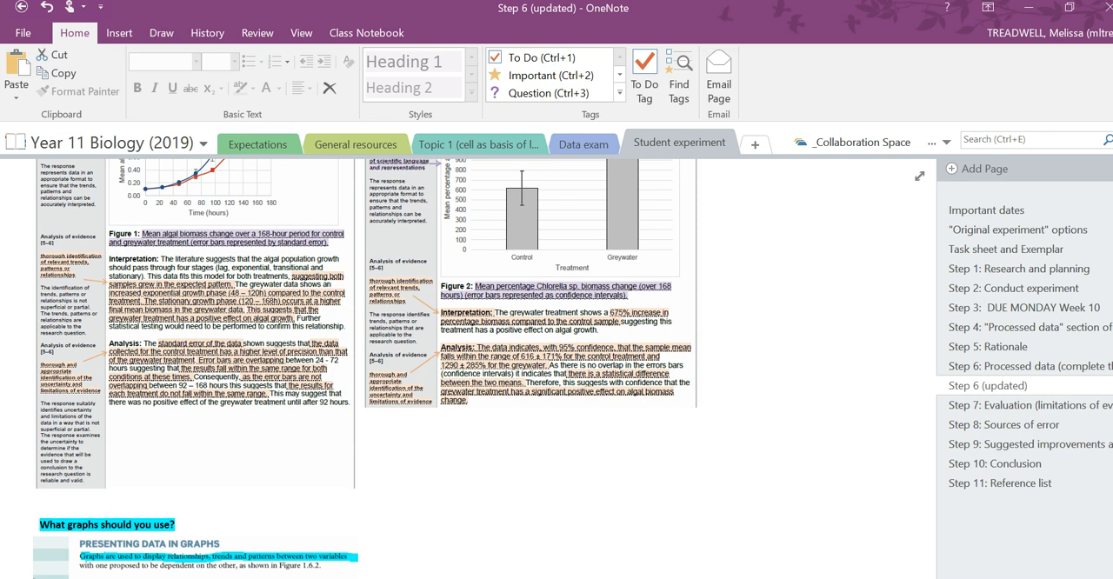
pyautogui.click(454, 564)
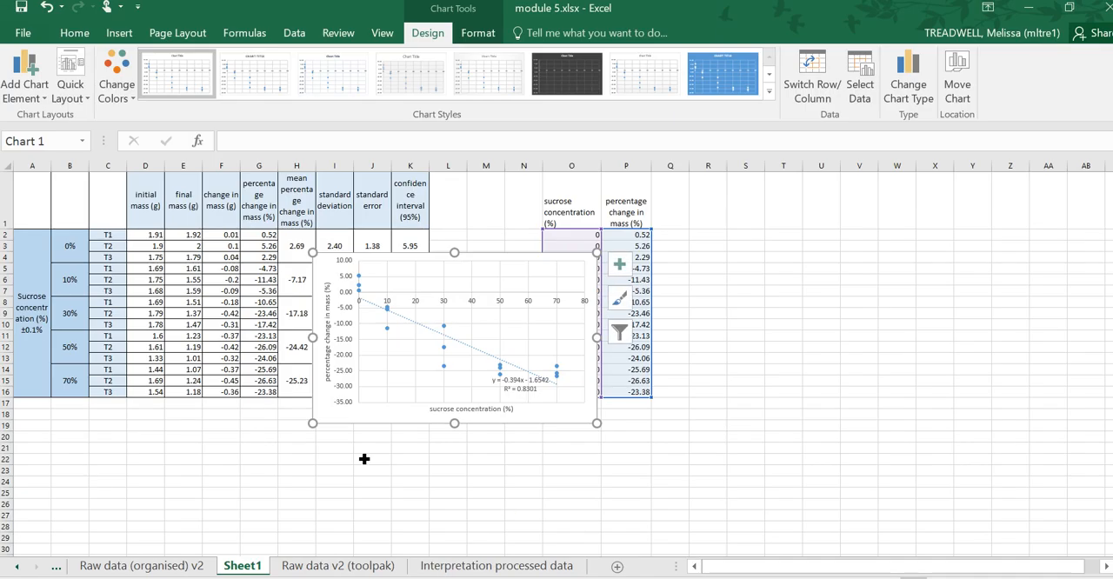
pyautogui.moveTo(360, 430); pyautogui.dragTo(736, 371)
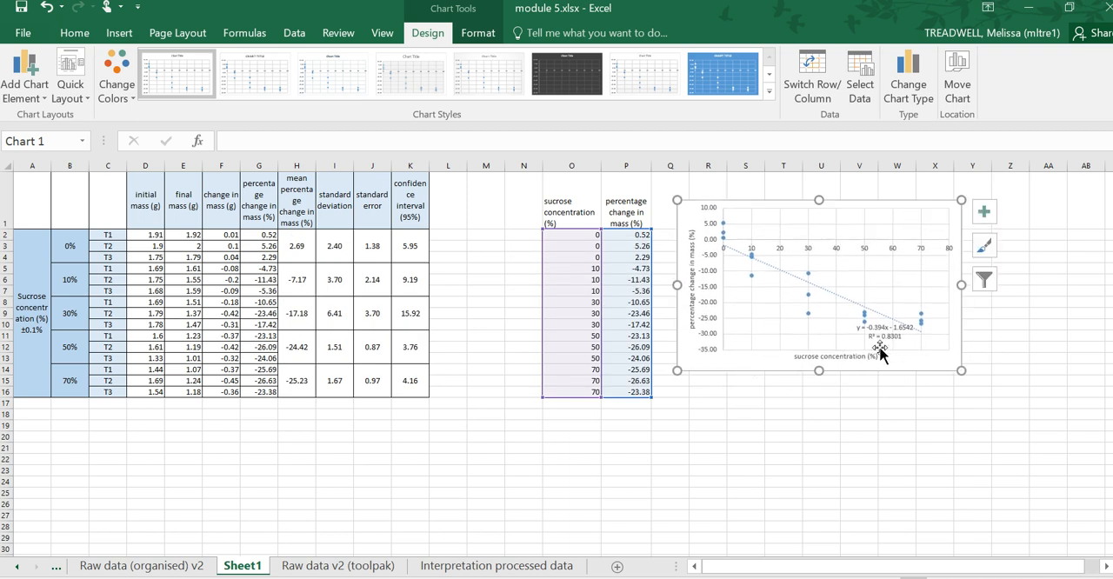
# - Enter "Yes, there is a relationship between these two variable." in cell R16 below the chart
pyautogui.click(704, 393)
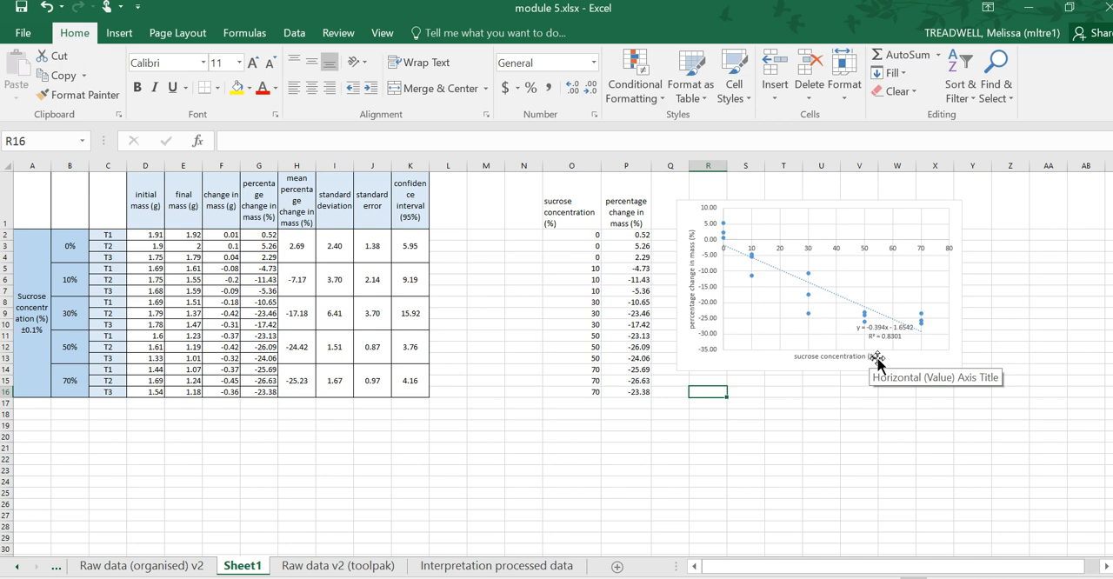
pyautogui.write('Yes, there is a relatipn')
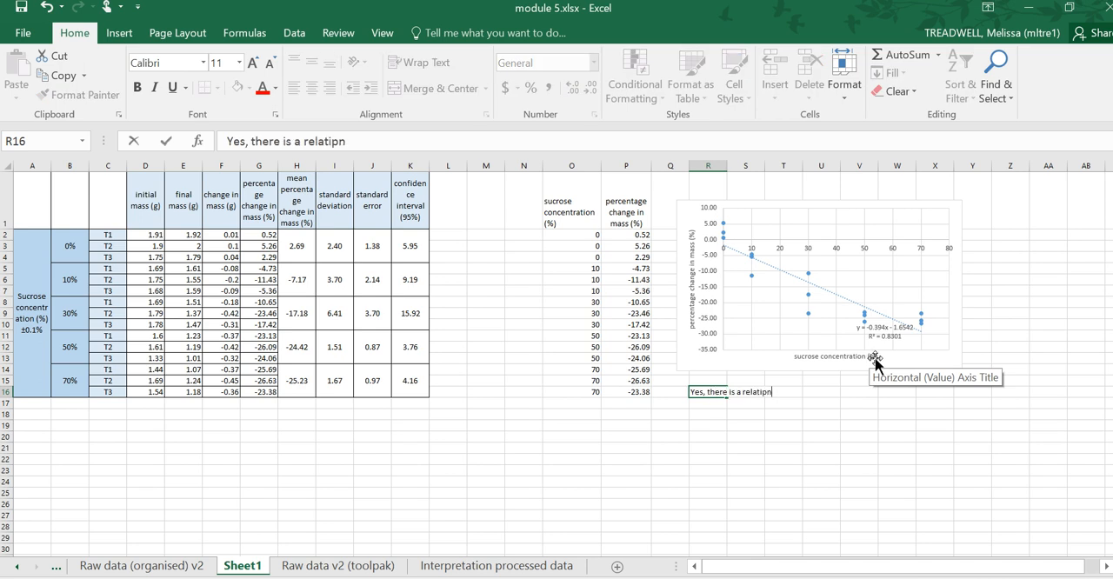
pyautogui.press('BackSpace')
pyautogui.press('BackSpace')
pyautogui.press('BackSpace')
pyautogui.write('ionsh')
pyautogui.press('BackSpace')
pyautogui.write('ship between these two variable.')
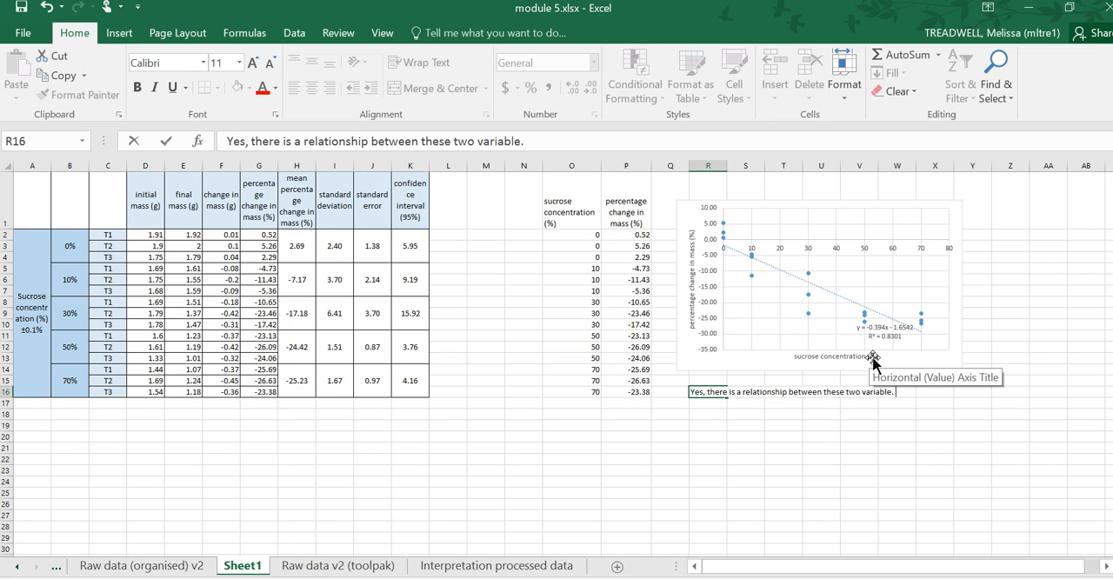
pyautogui.press('Return')
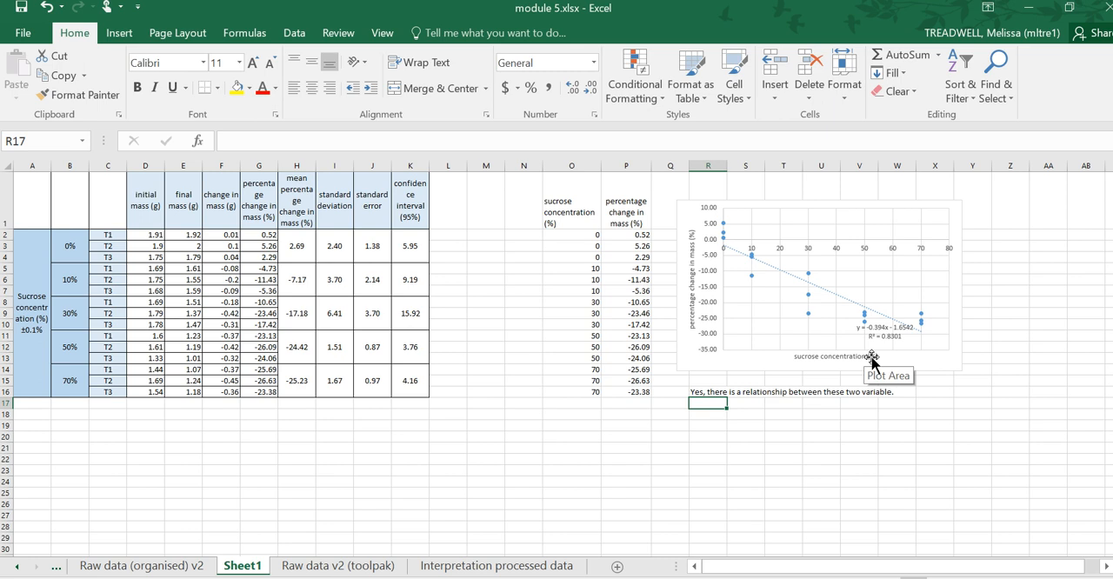
# - Check the trendline's type and enter "There is a negative linear relationship between the sucrose concentration (%) of the water and the" in cell R17
pyautogui.doubleClick(798, 278)
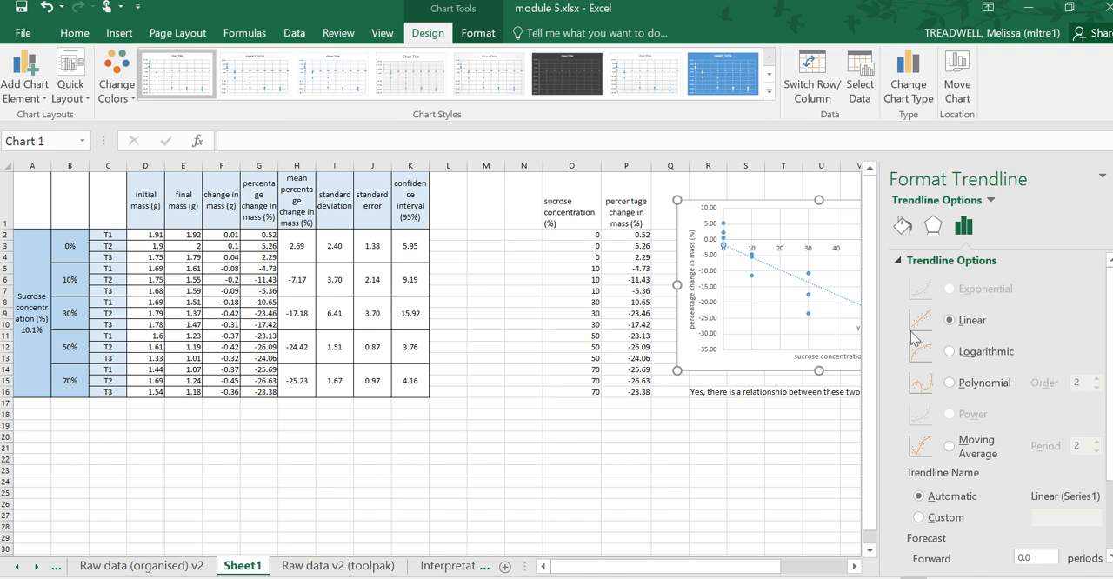
pyautogui.click(1110, 175)
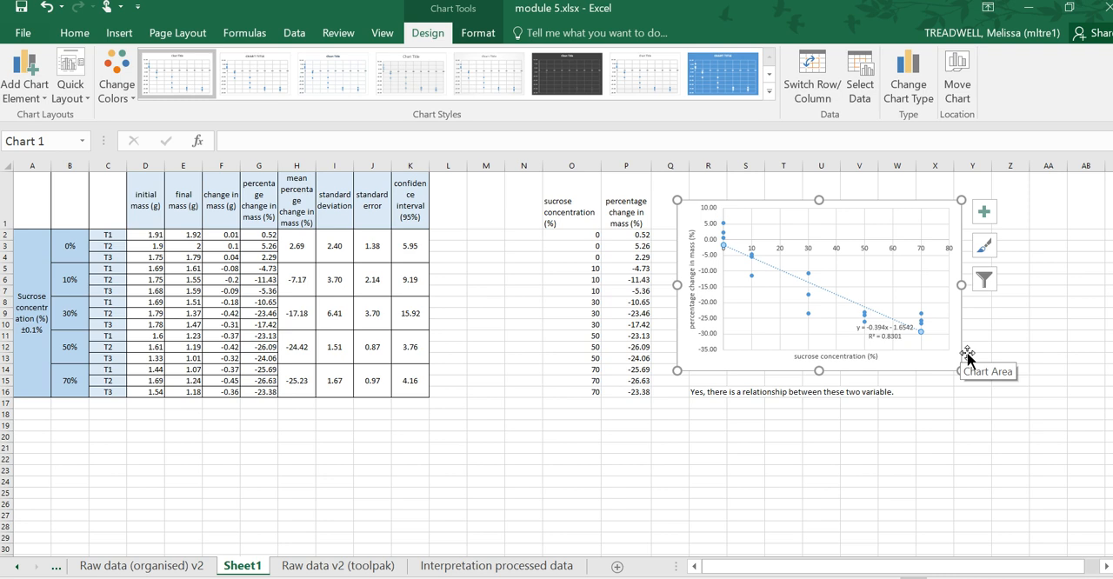
pyautogui.click(704, 406)
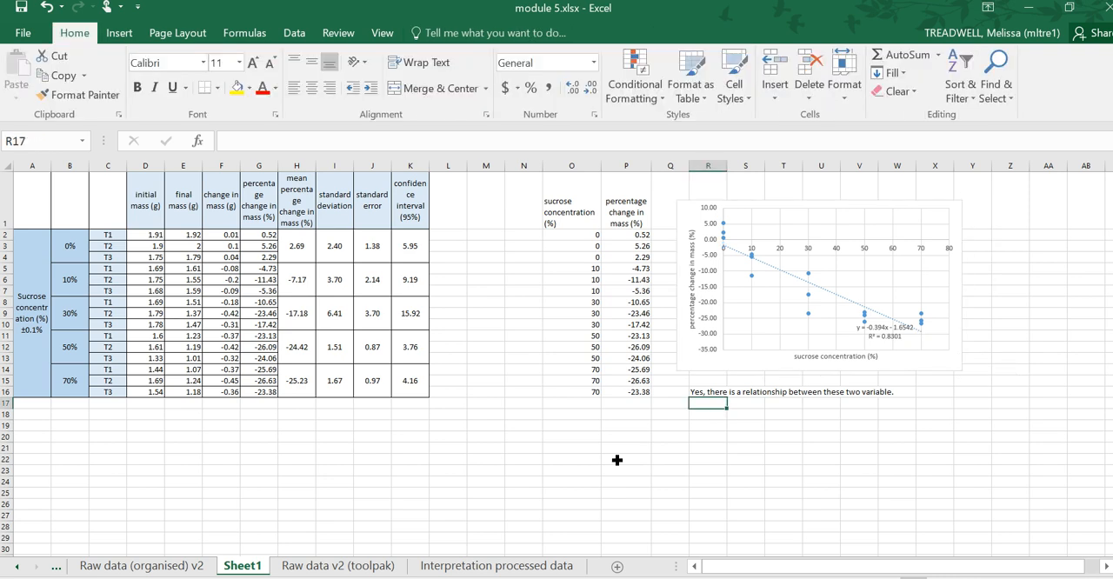
pyautogui.write('There')
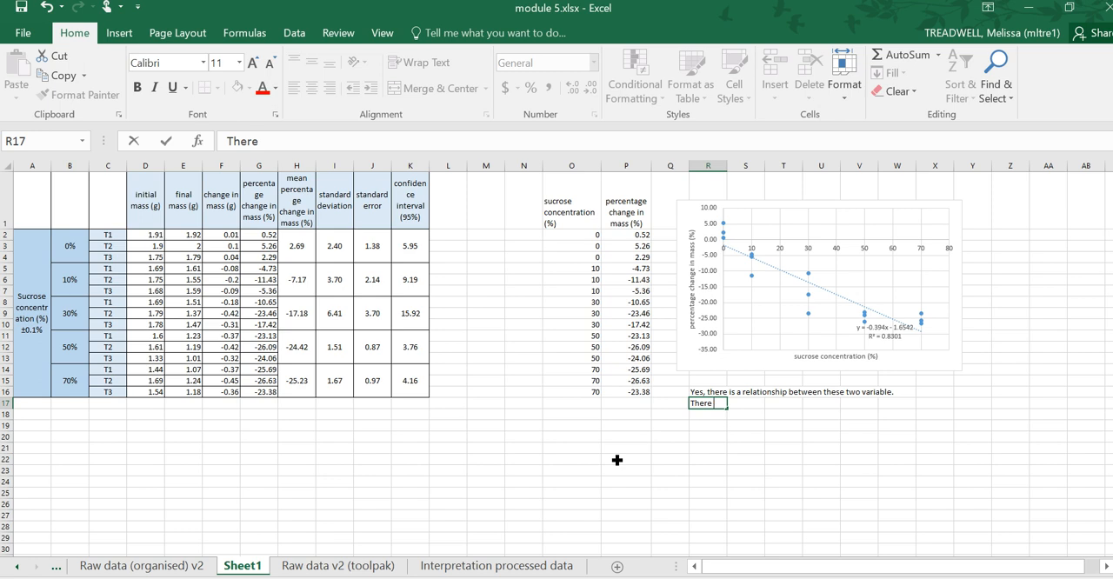
pyautogui.write(' is a negativ')
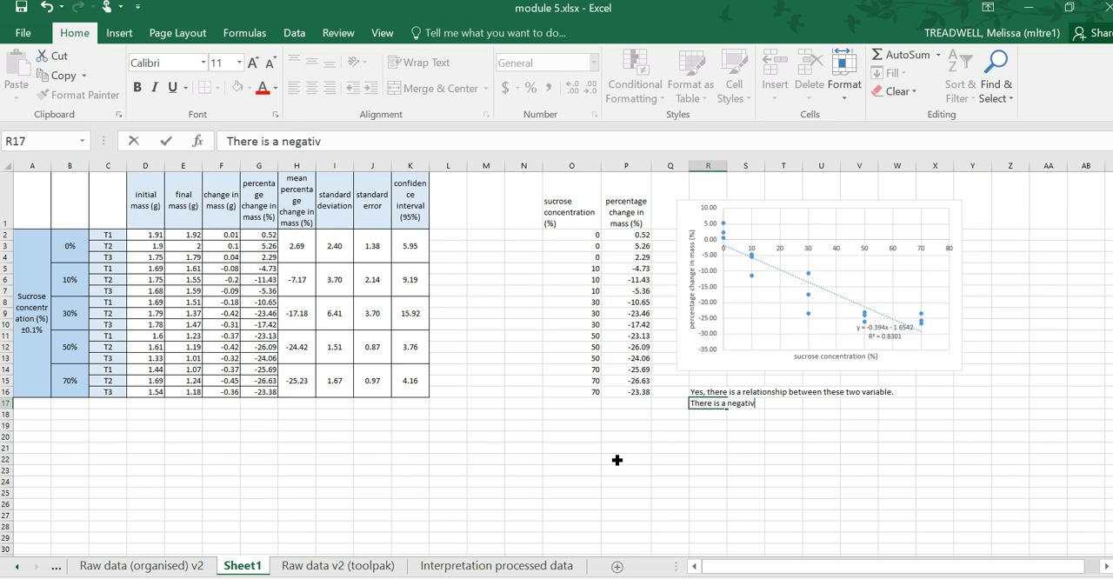
pyautogui.write('e linear relation')
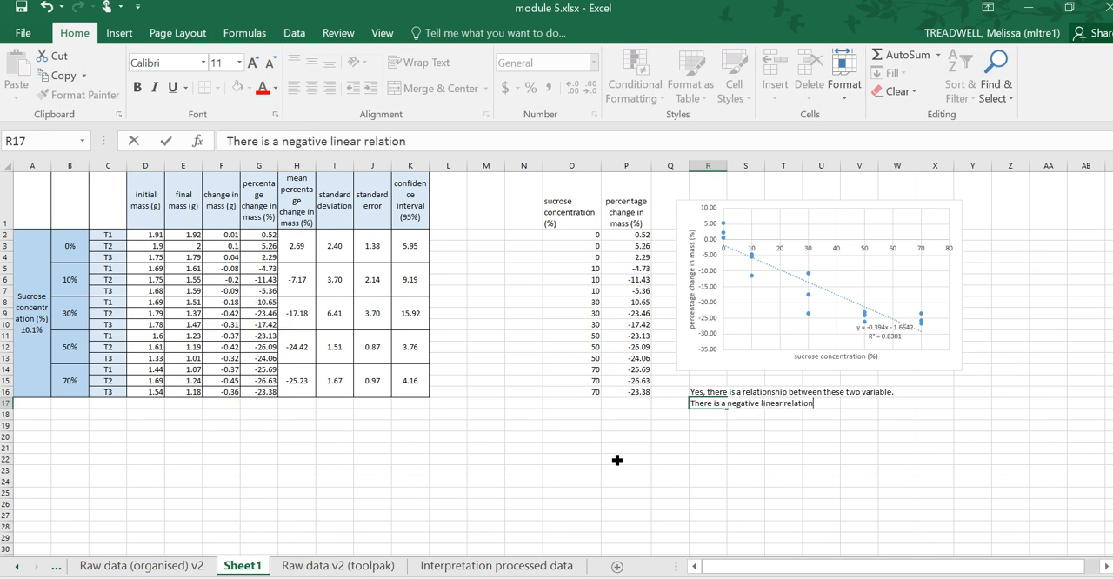
pyautogui.write('ship between')
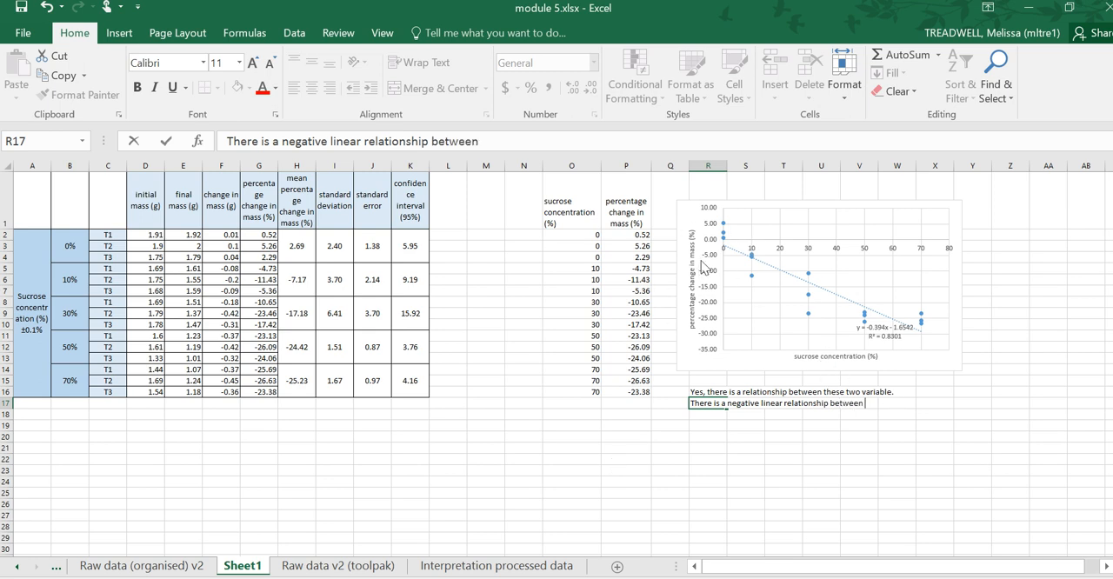
pyautogui.write('the sucrose')
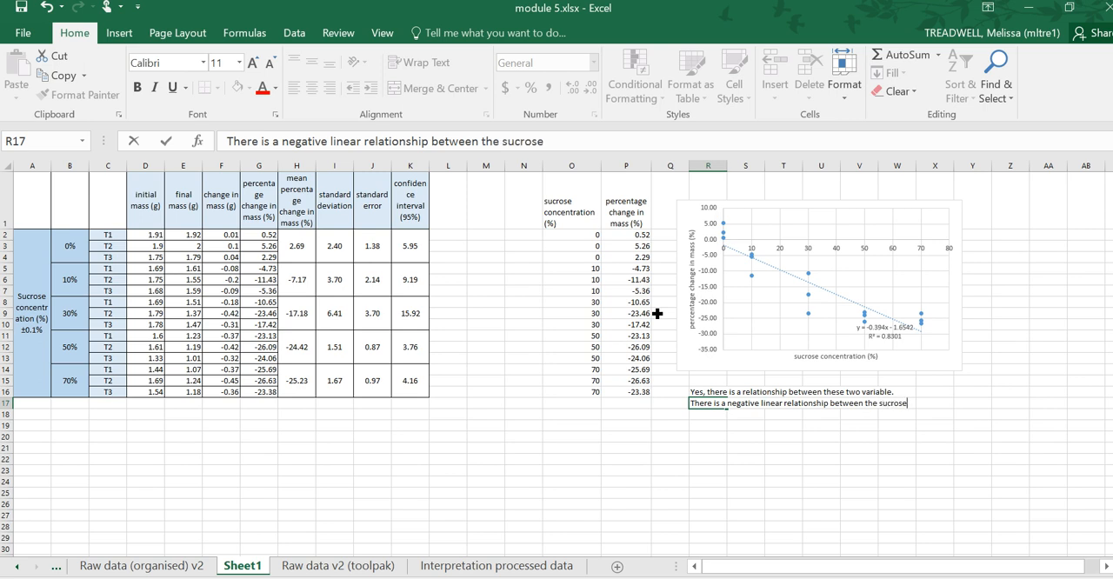
pyautogui.write(' concentration')
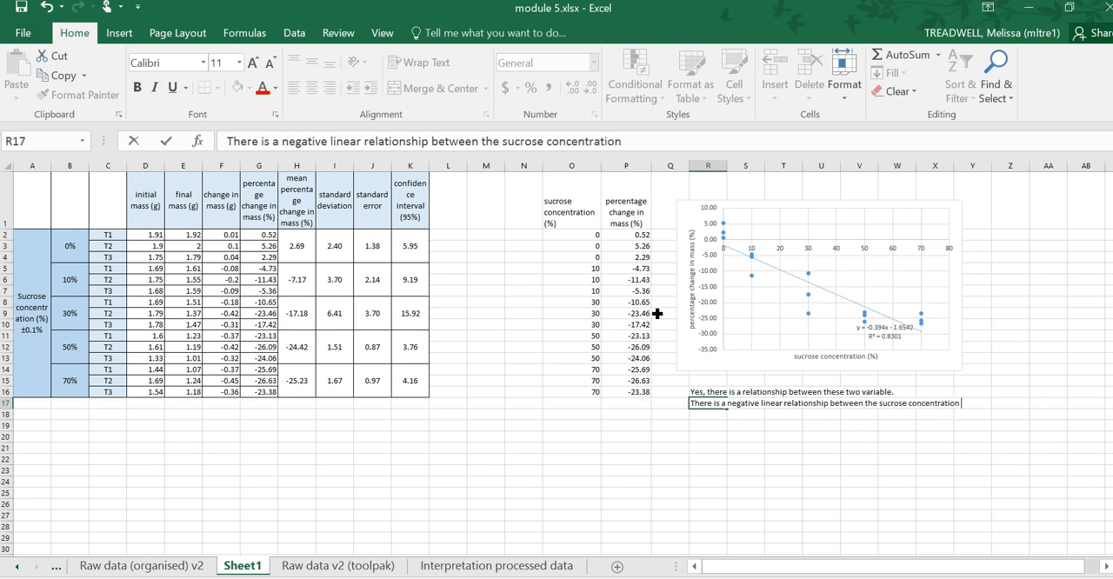
pyautogui.write(' (%) of the water and the')
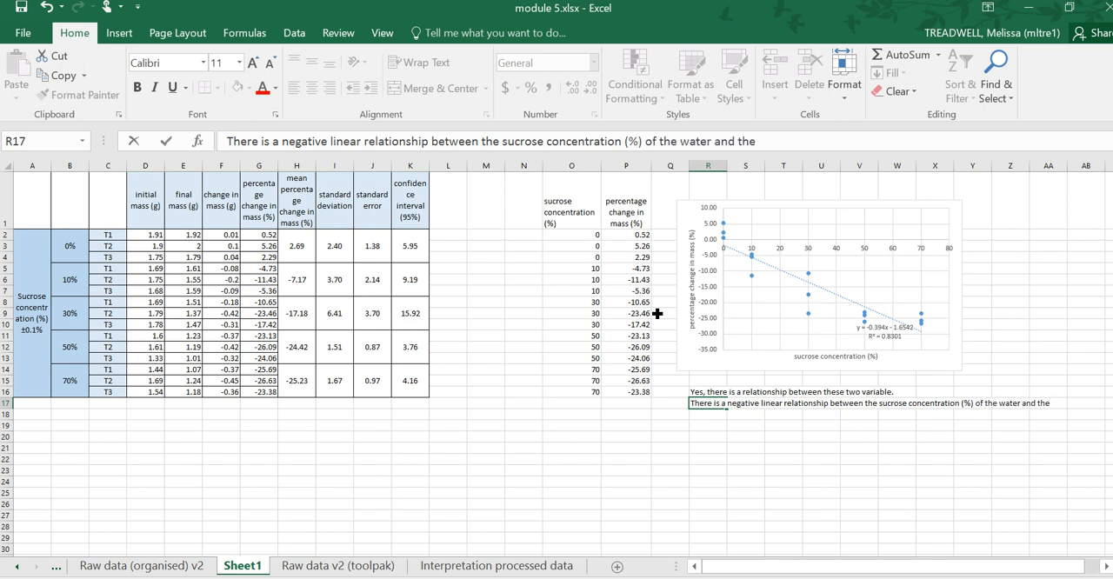
pyautogui.press('Return')
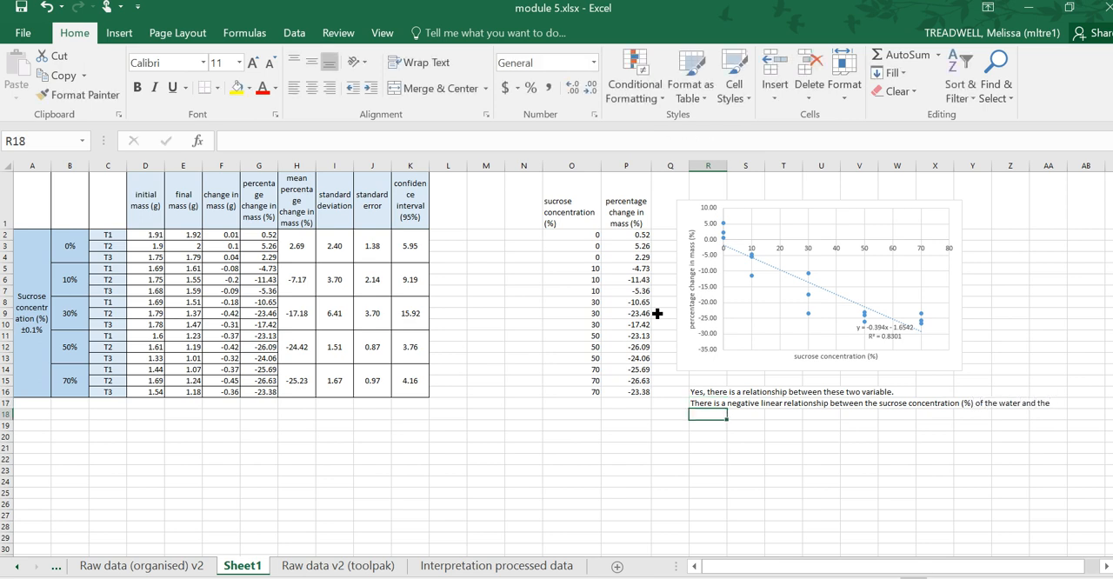
# - Finish the sentence in cell R18 with "percentage change in mass of the potato cube."
pyautogui.write('percentage')
pyautogui.write(' chart')
pyautogui.press('BackSpace')
pyautogui.press('BackSpace')
pyautogui.write('nge in mass of the potato')
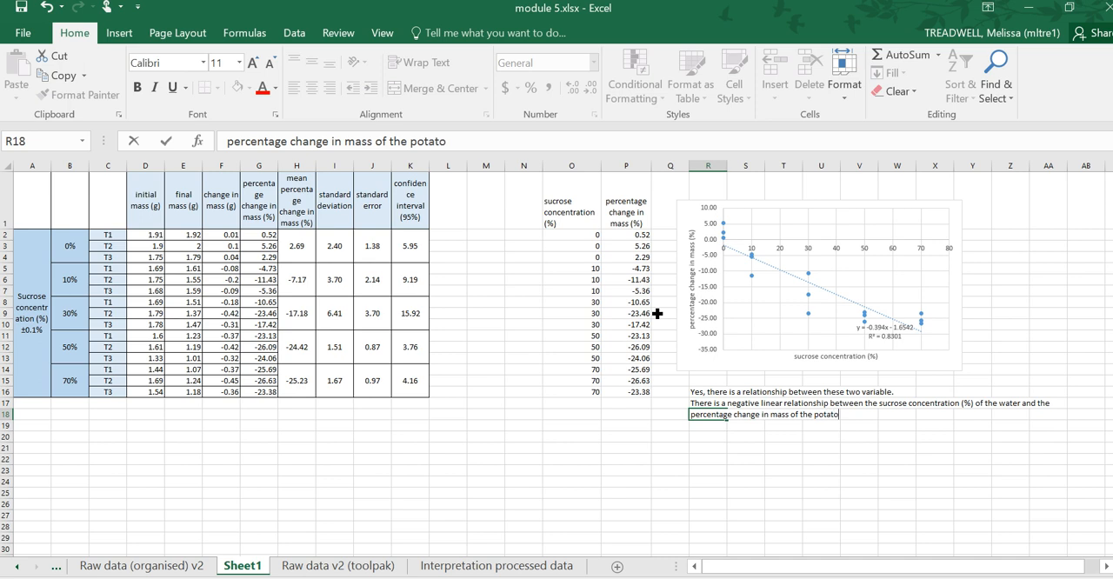
pyautogui.write(' cube.')
pyautogui.press('Return')
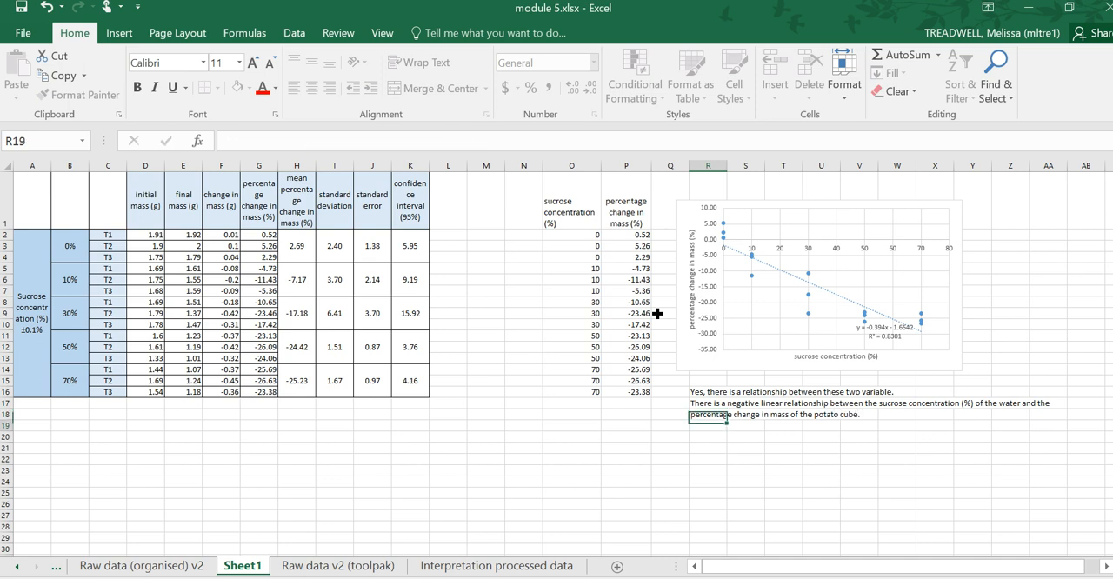
# - Begin a new sentence in cell R19 reading "The strength of the relationship is R^2 = 0.8301"
pyautogui.click(753, 407)
pyautogui.click(715, 427)
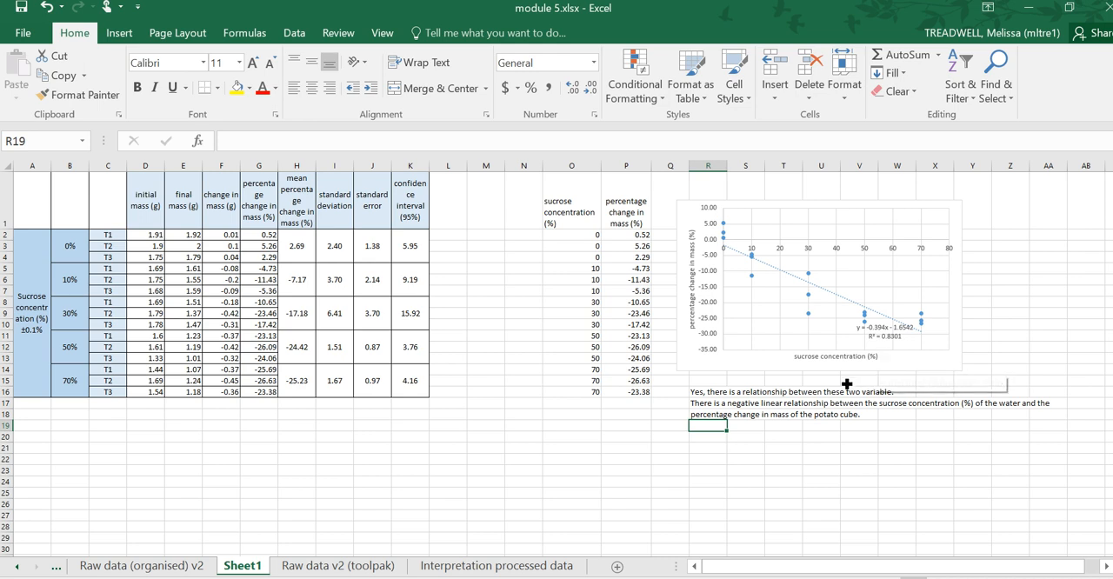
pyautogui.write('There is a negative linear relationship between the sucrose concentration (%) of the water and the')
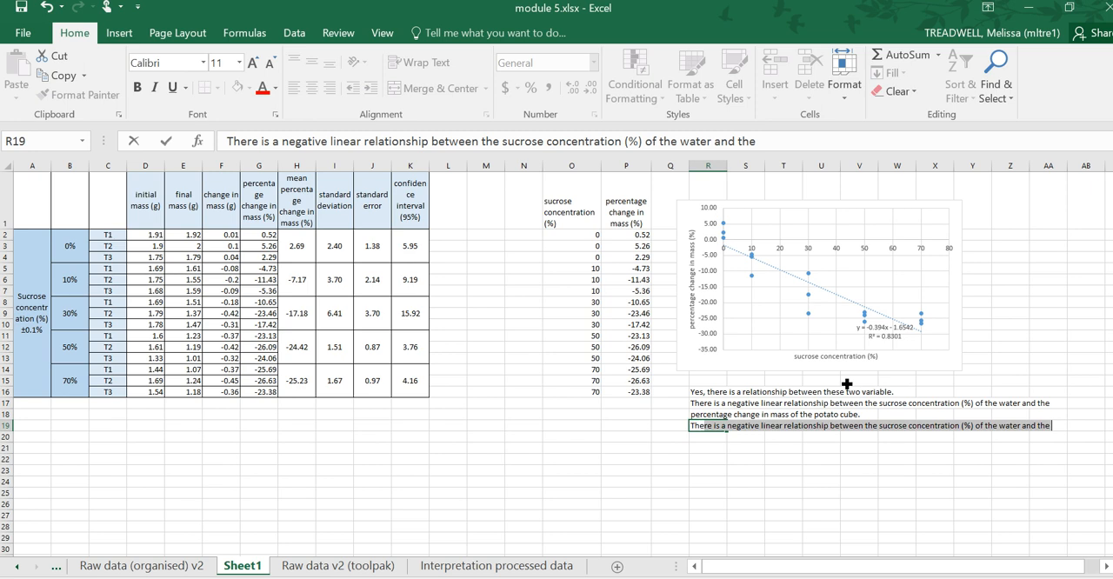
pyautogui.write('The st')
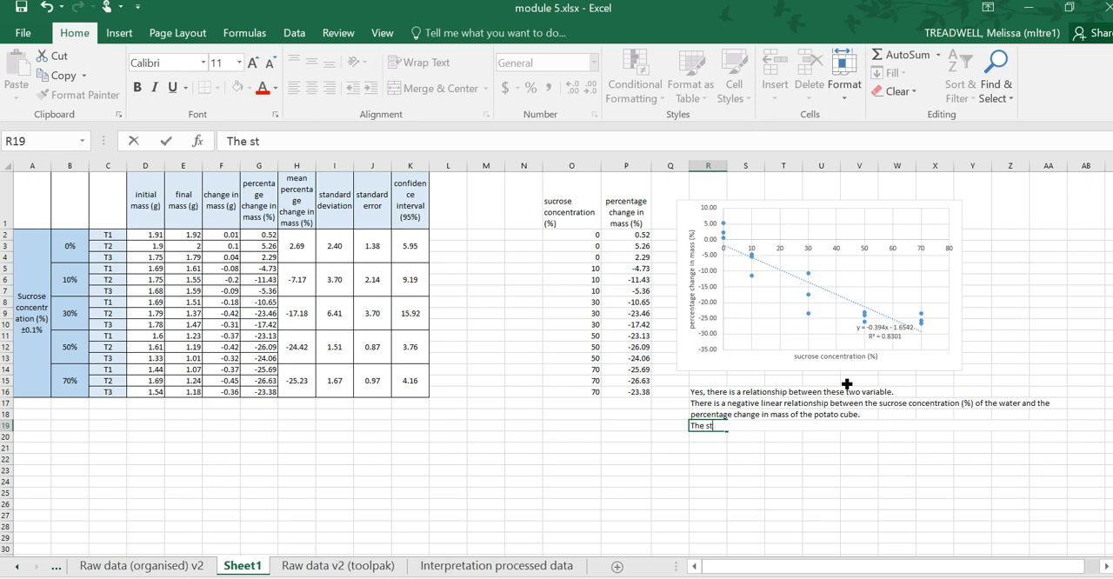
pyautogui.write('rength of the relation')
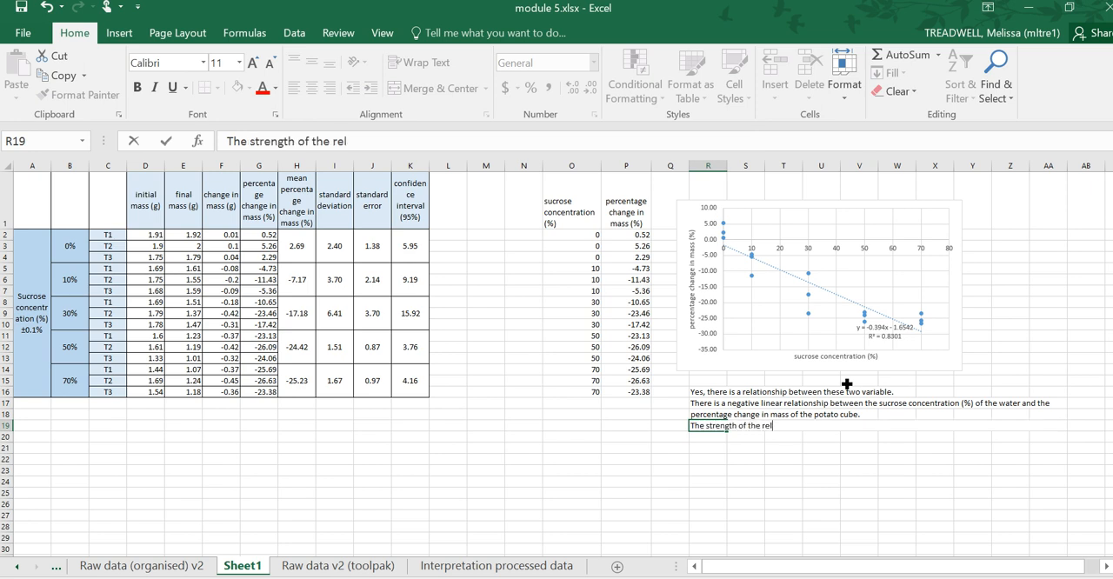
pyautogui.press('BackSpace')
pyautogui.press('BackSpace')
pyautogui.write('onship is R')
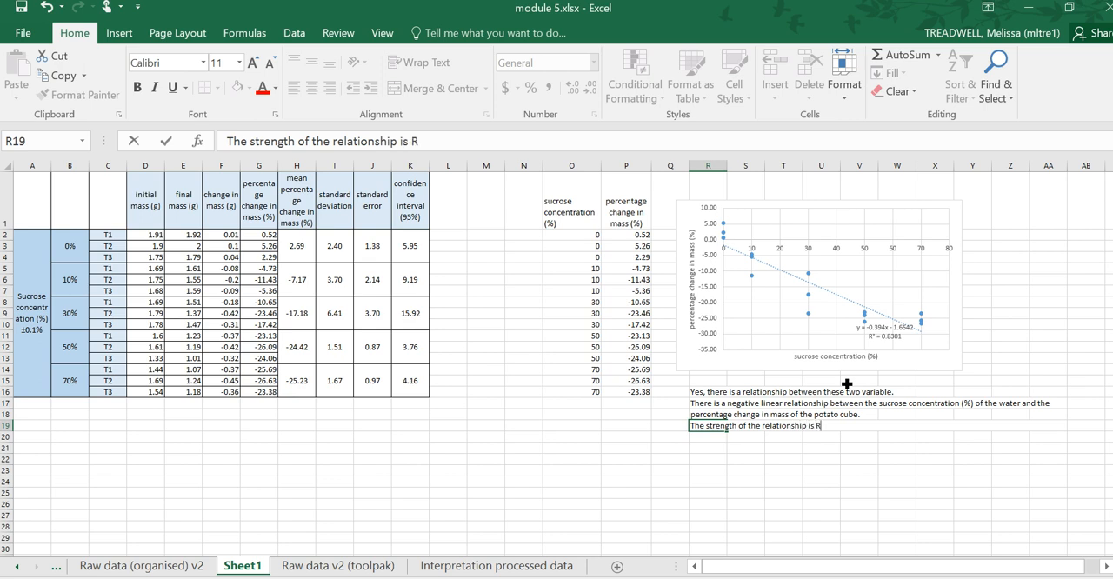
pyautogui.write('^2 = 0.8301')
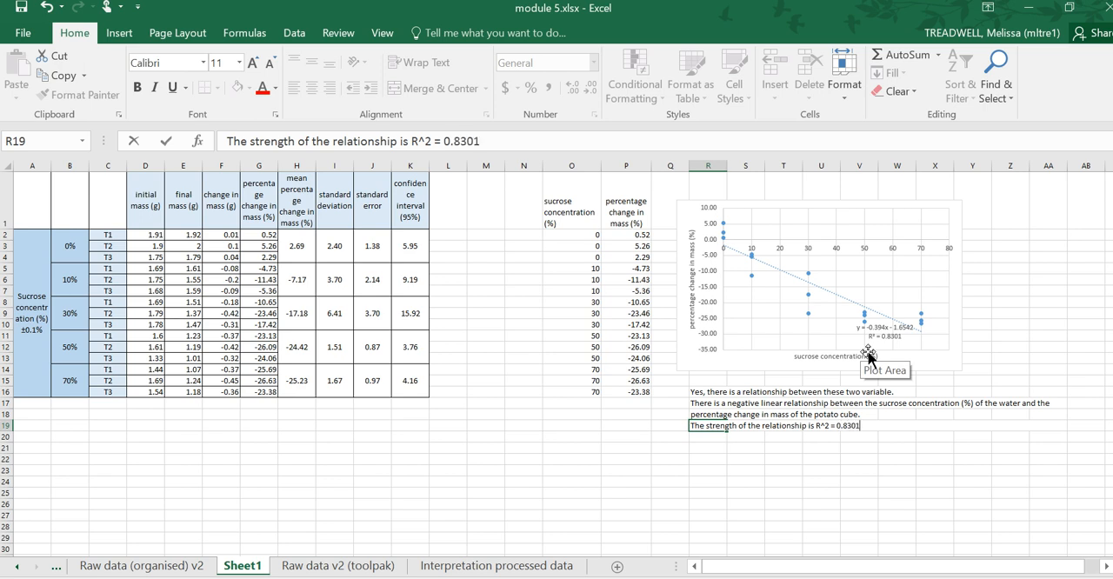
pyautogui.write(', which implies')
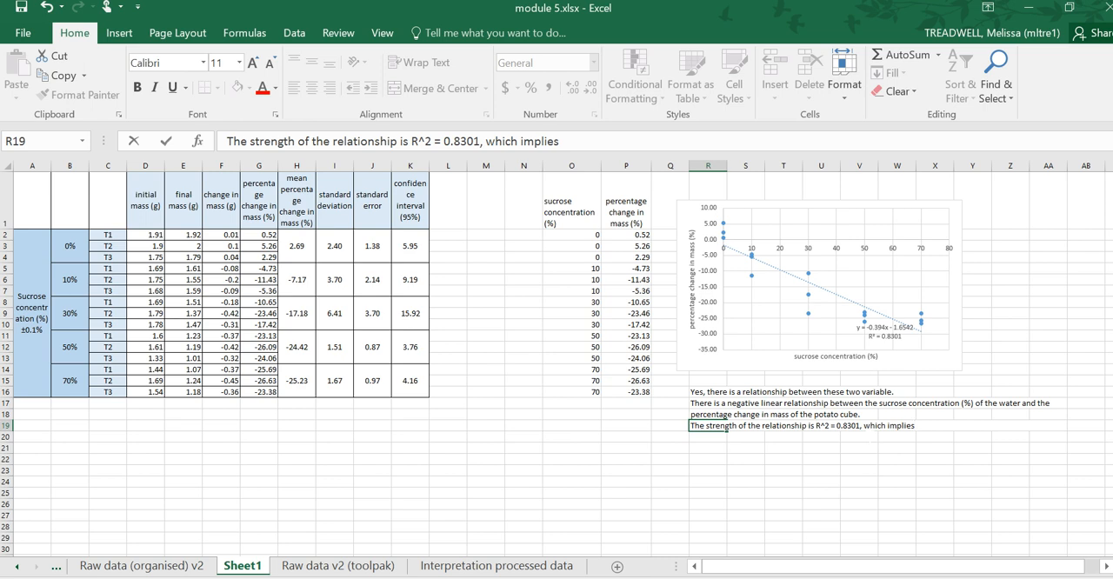
# - Extend the sentence in cell R19 with ", which implies that 83.01% of the percentage change in mass of the"
pyautogui.write('that')
pyautogui.write('83.01')
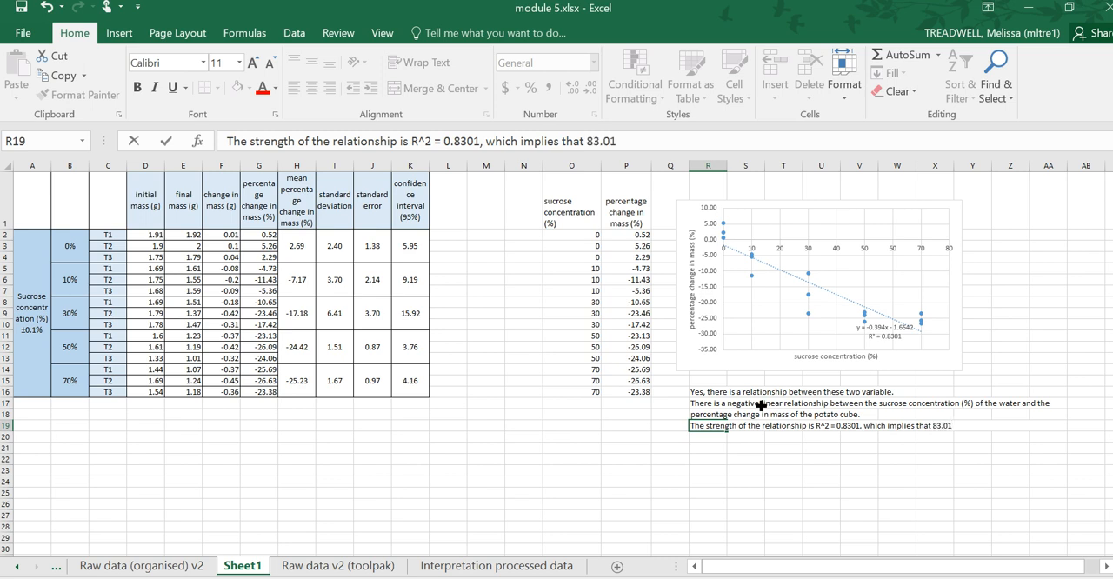
pyautogui.write('%')
pyautogui.write('of the per')
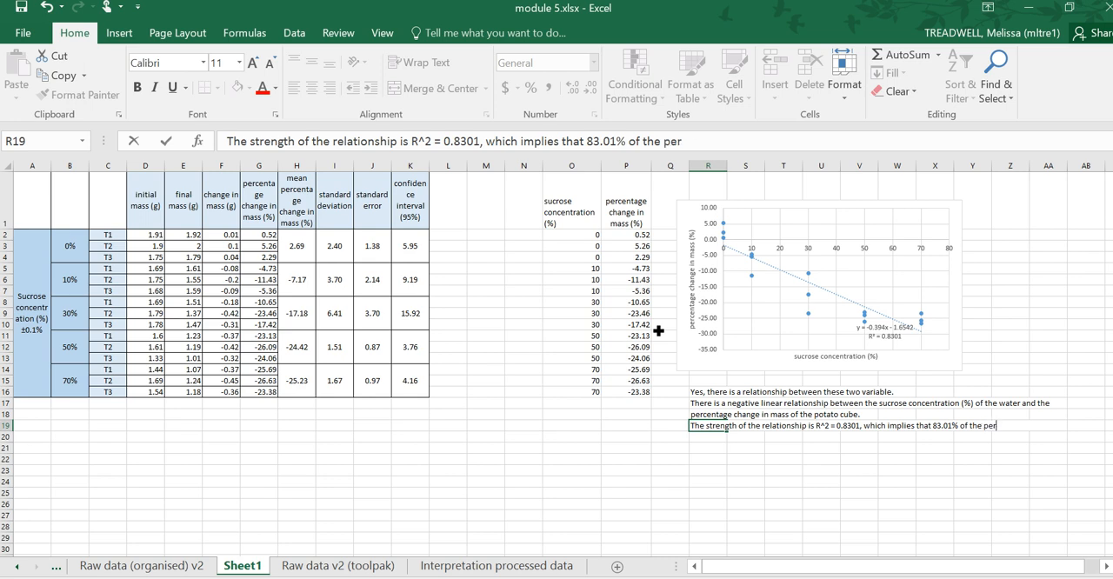
pyautogui.write('centage change in mass')
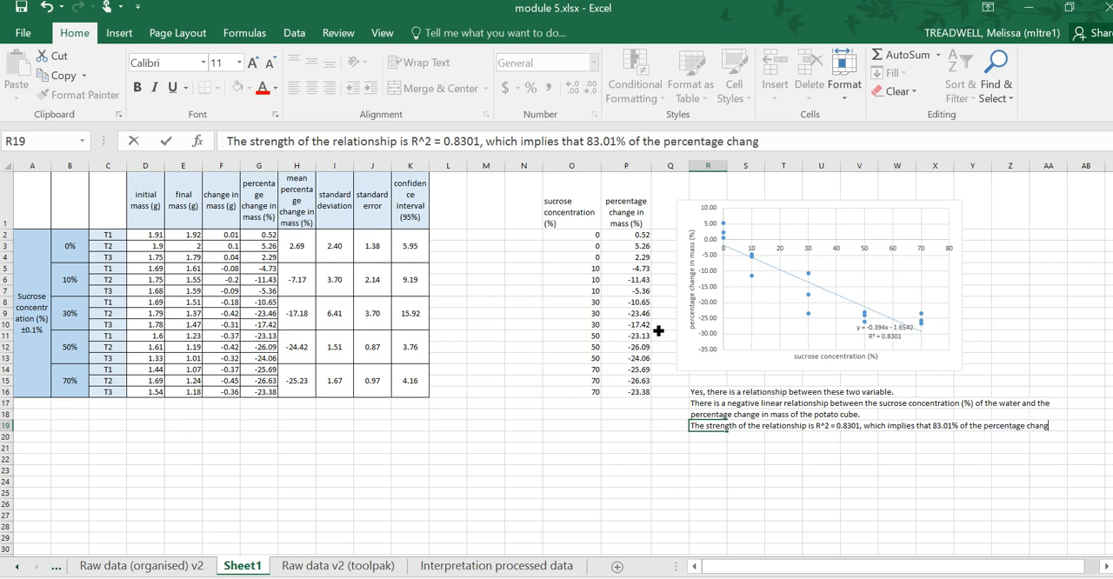
pyautogui.write('f the')
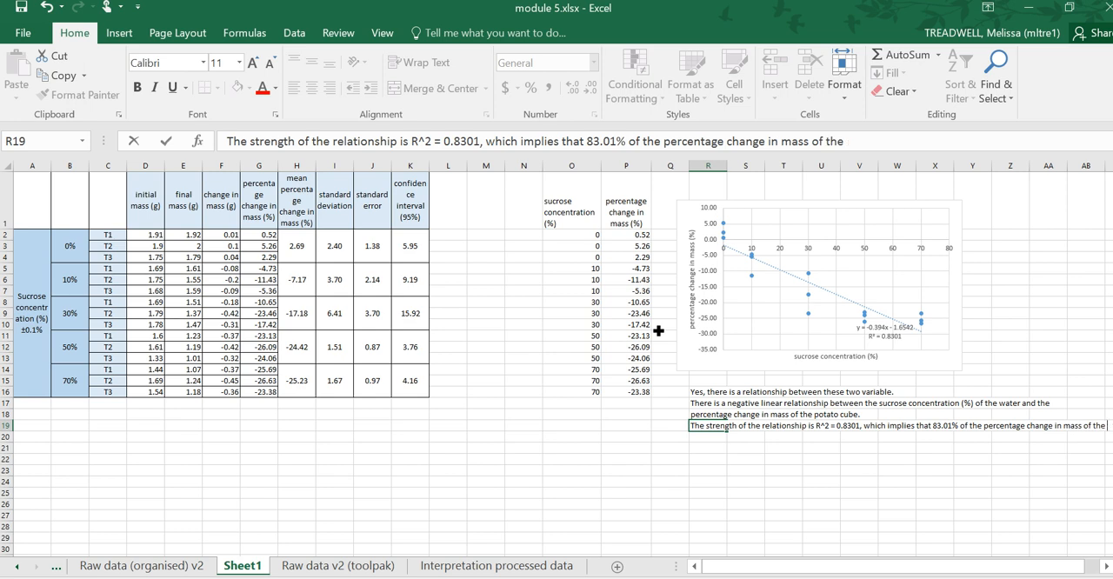
pyautogui.press('Return')
# - Complete the sentence in cell R20 with "potato is explained by the sucrose concentration of the water."
pyautogui.write('potato')
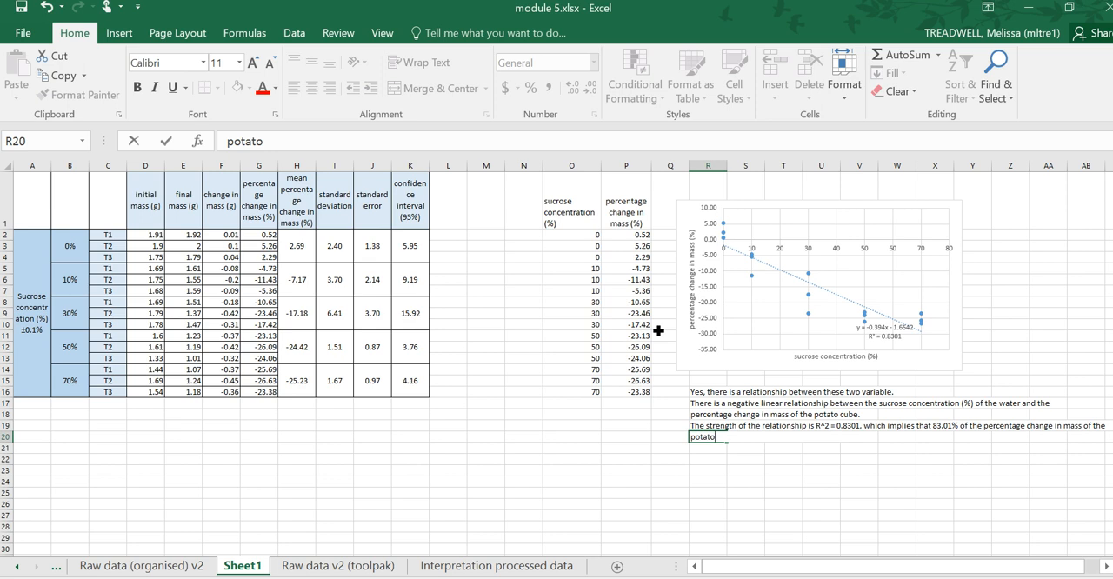
pyautogui.write('is explained by')
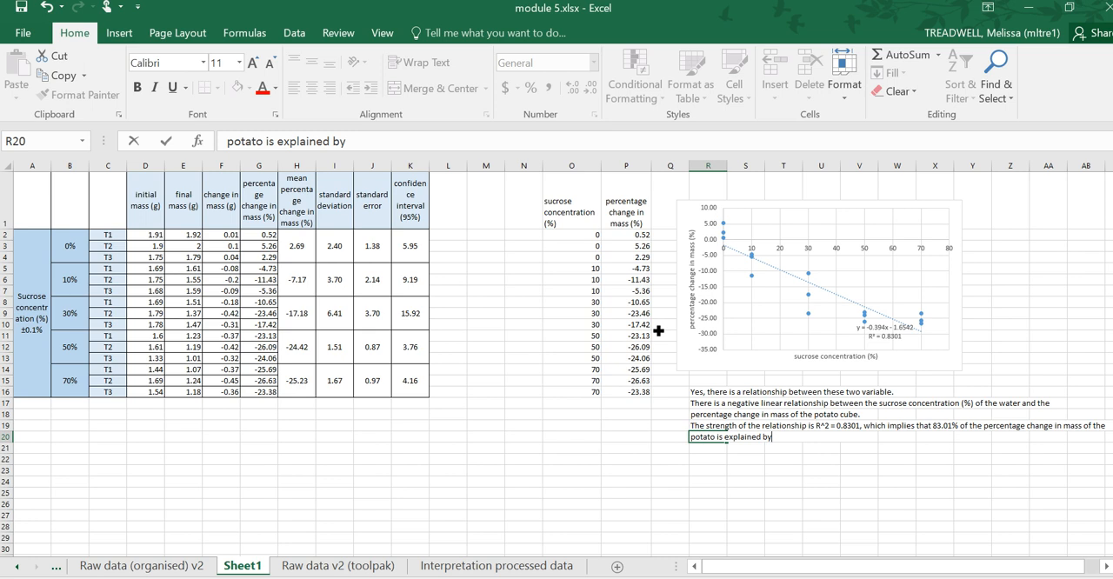
pyautogui.write(' the cu')
pyautogui.press('BackSpace')
pyautogui.press('BackSpace')
pyautogui.press('BackSpace')
pyautogui.press('BackSpace')
pyautogui.write('sucor')
pyautogui.press('BackSpace')
pyautogui.press('BackSpace')
pyautogui.write('rose concentr')
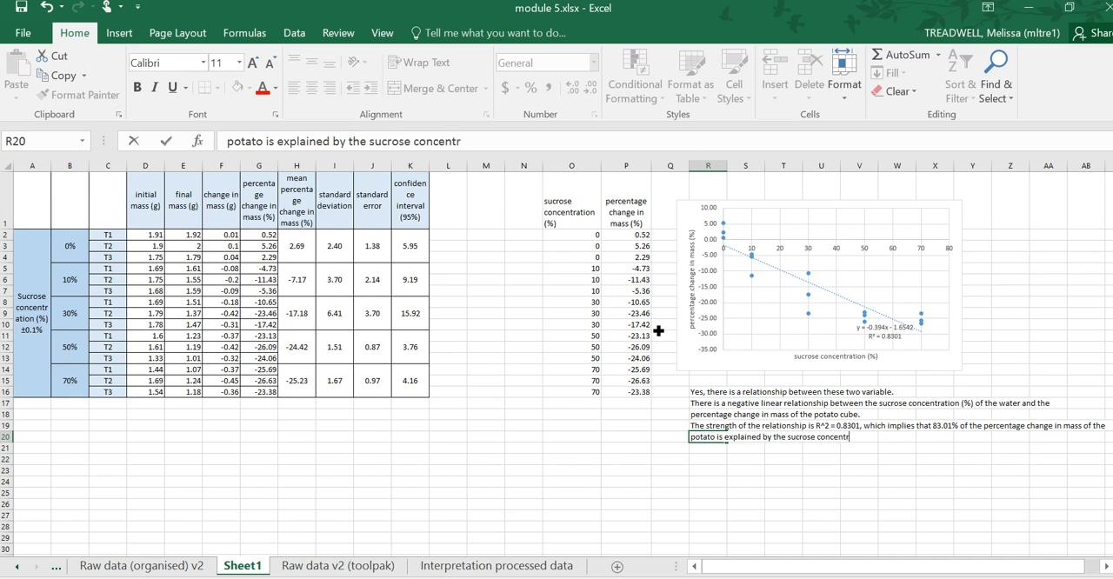
pyautogui.write('ation of the water.')
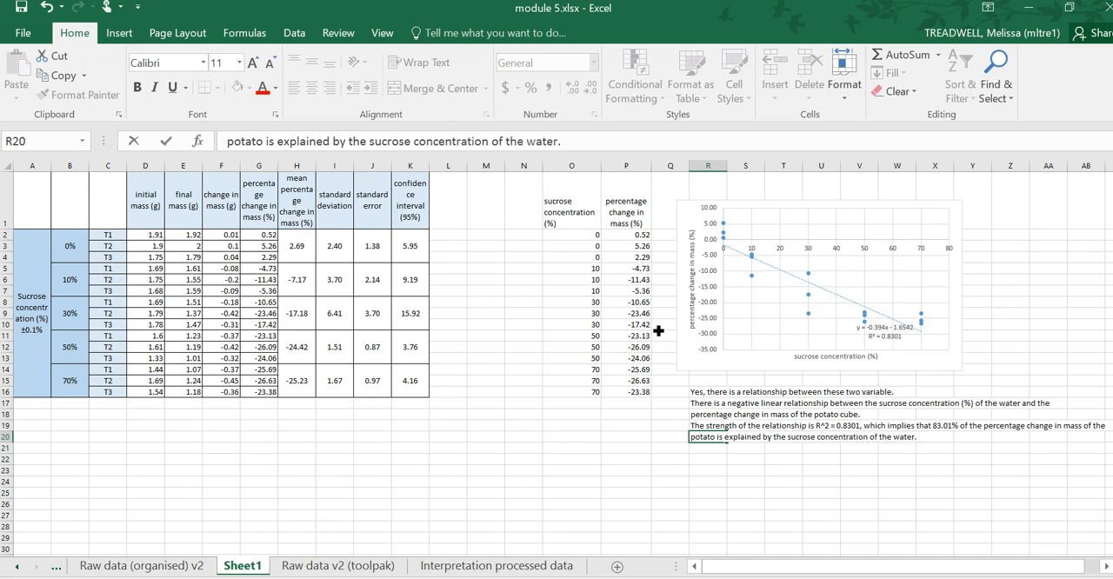
pyautogui.click(717, 424)
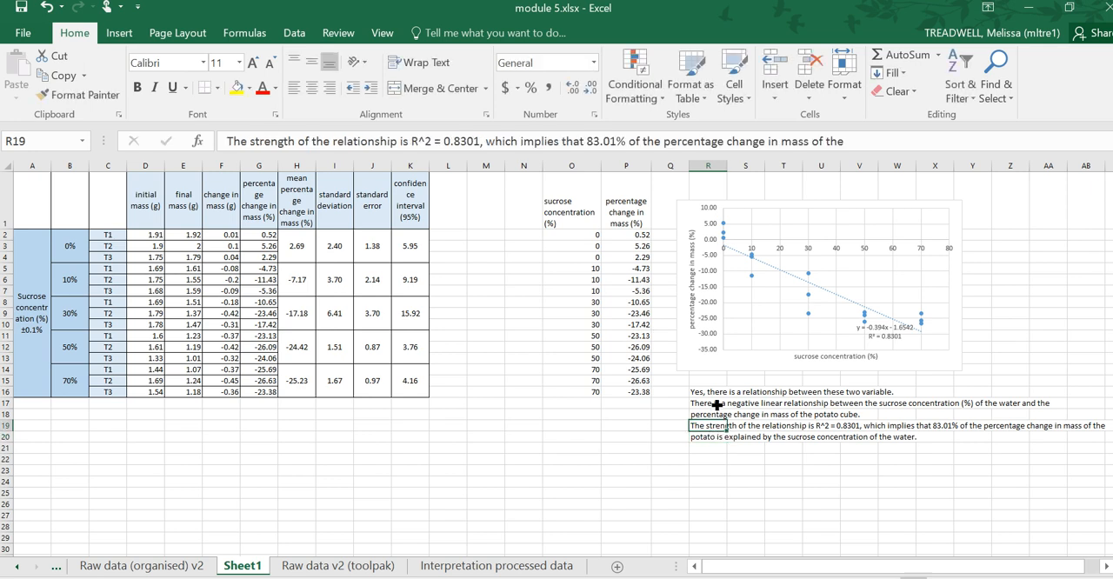
# - Review the written interpretation against the chart's R-squared value and the source data in columns O and P
pyautogui.click(717, 406)
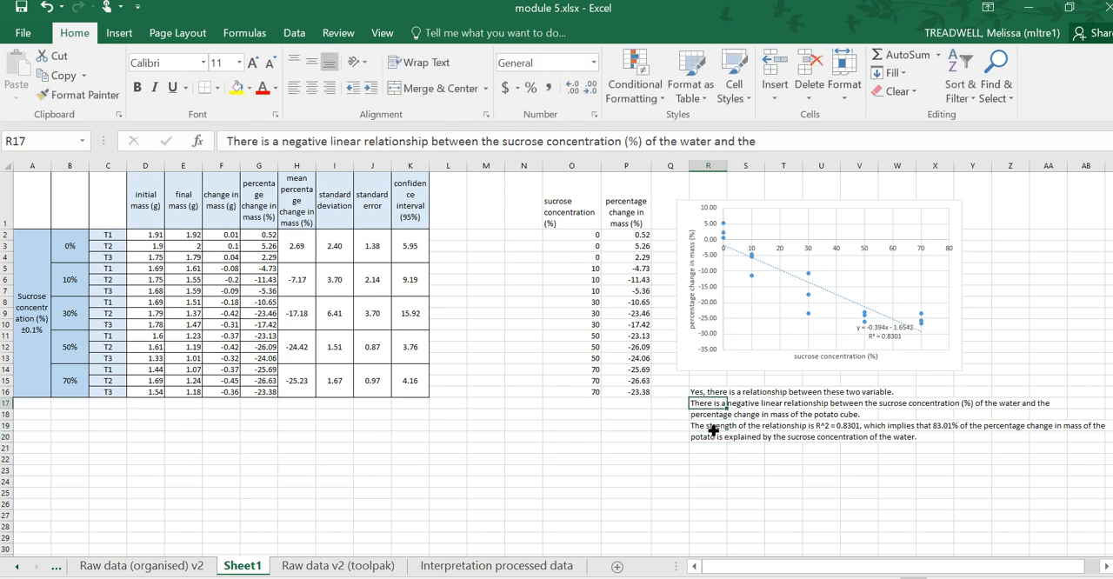
pyautogui.click(713, 428)
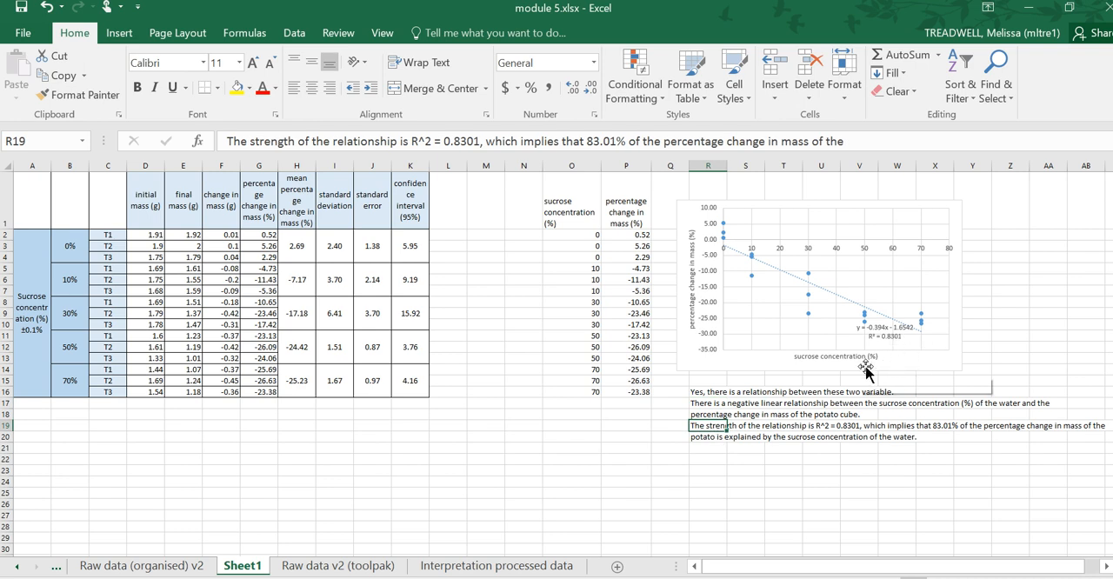
pyautogui.click(877, 429)
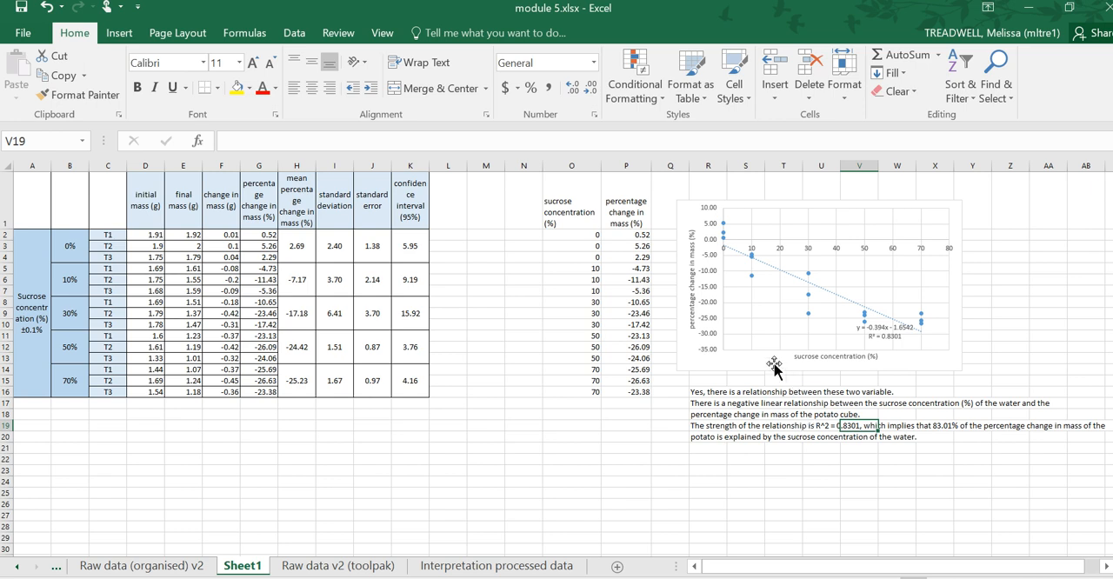
pyautogui.moveTo(639, 393); pyautogui.dragTo(587, 222)
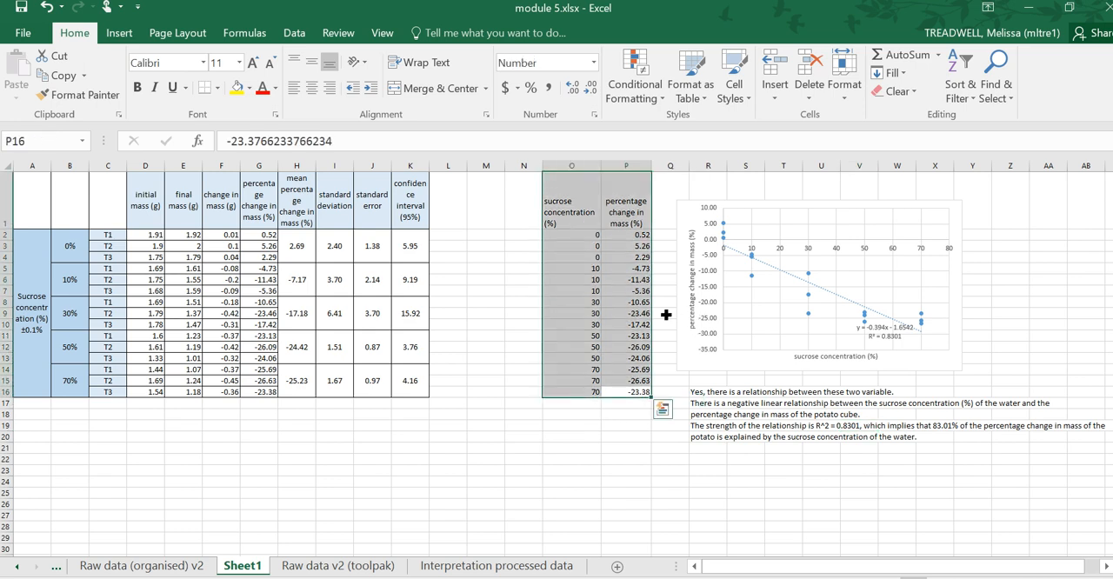
pyautogui.click(596, 274)
pyautogui.moveTo(595, 274); pyautogui.dragTo(647, 286)
pyautogui.click(645, 282)
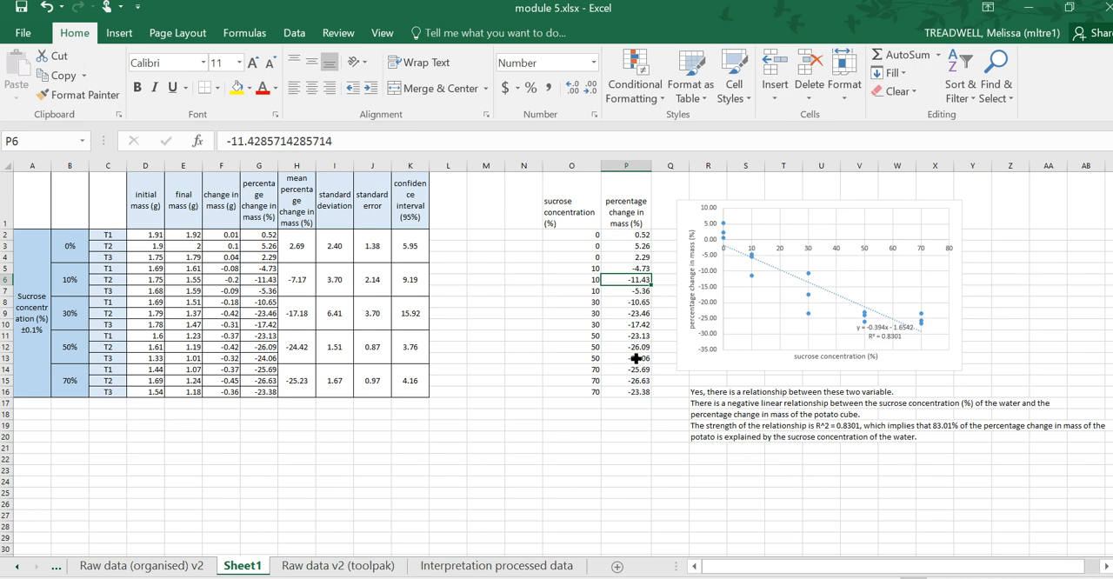
# - Move the scatter chart over the processed data table in columns B to I
pyautogui.moveTo(712, 376); pyautogui.dragTo(78, 376)
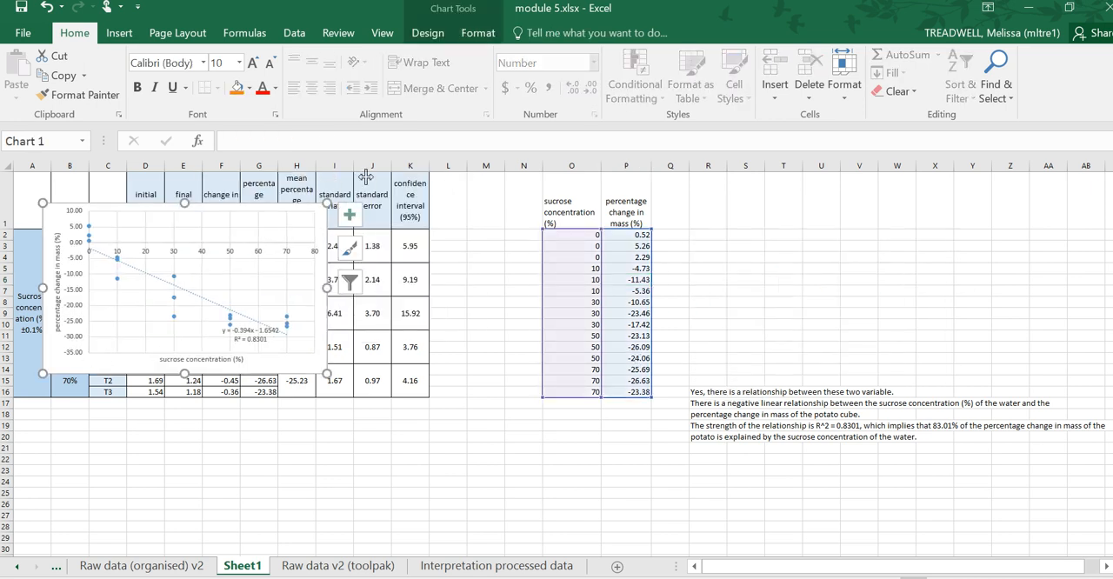